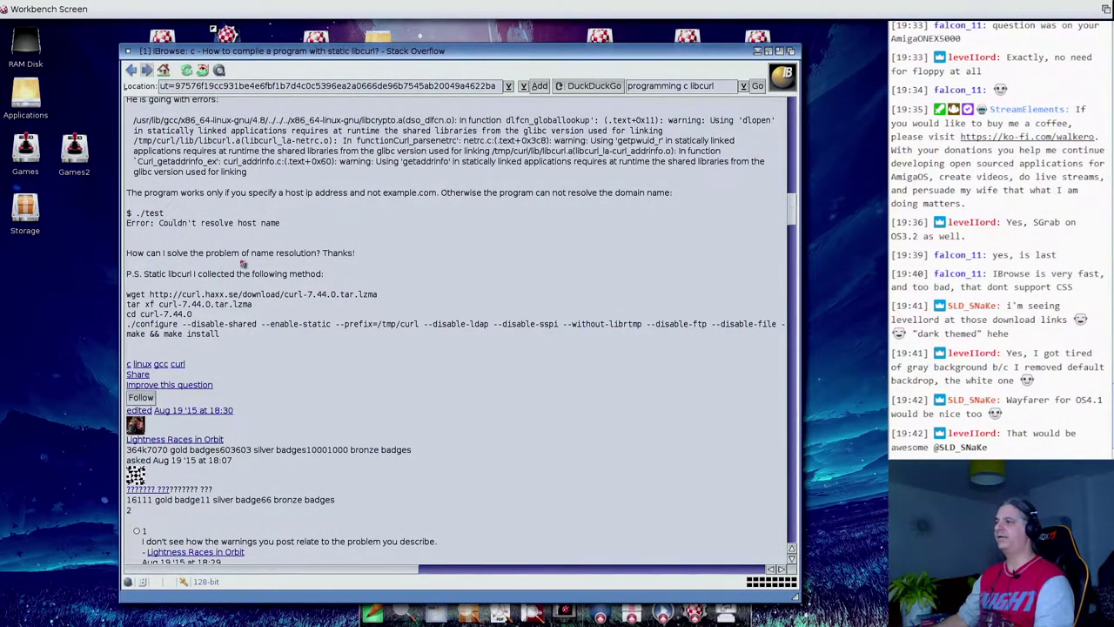
Step: Replace the Stack Overflow page with aiostreams.amiga-projects.net via the Location field
{"action": "left_click_drag", "start_coordinate": [320, 52], "coordinate": [382, 47]}
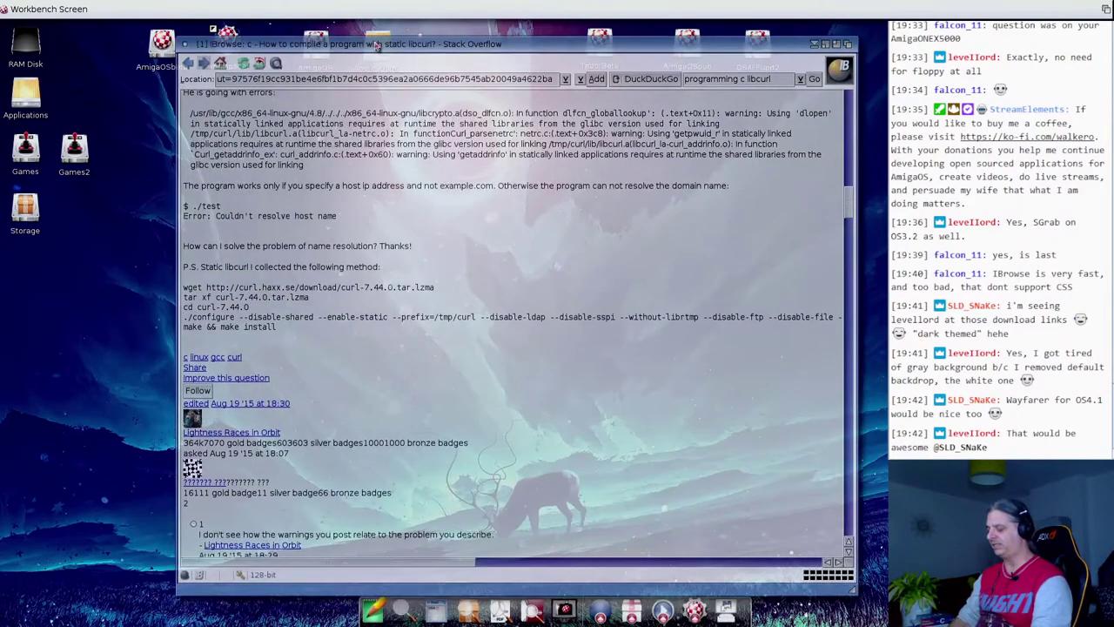
{"action": "left_click", "coordinate": [383, 80]}
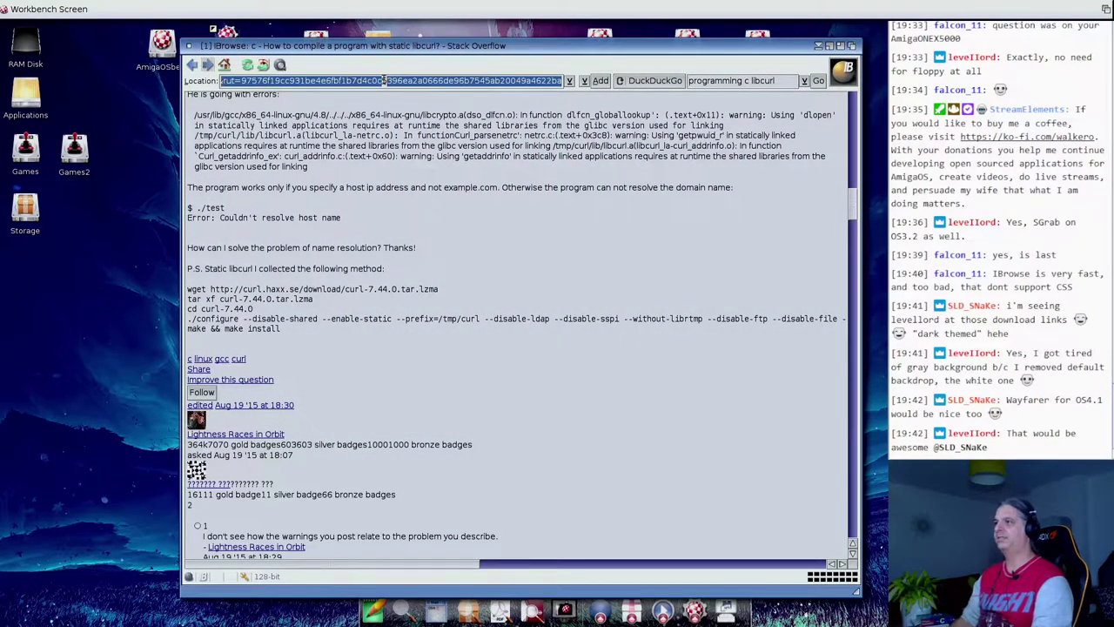
{"action": "type", "text": "aiostreams.amiga-projects.net/"}
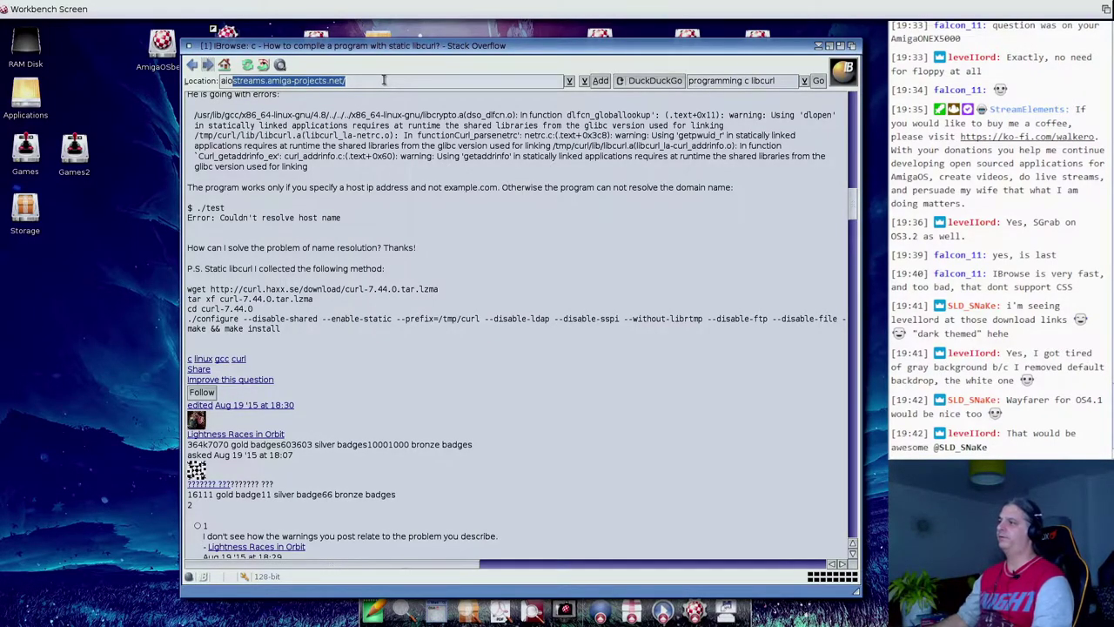
{"action": "key", "text": "Return"}
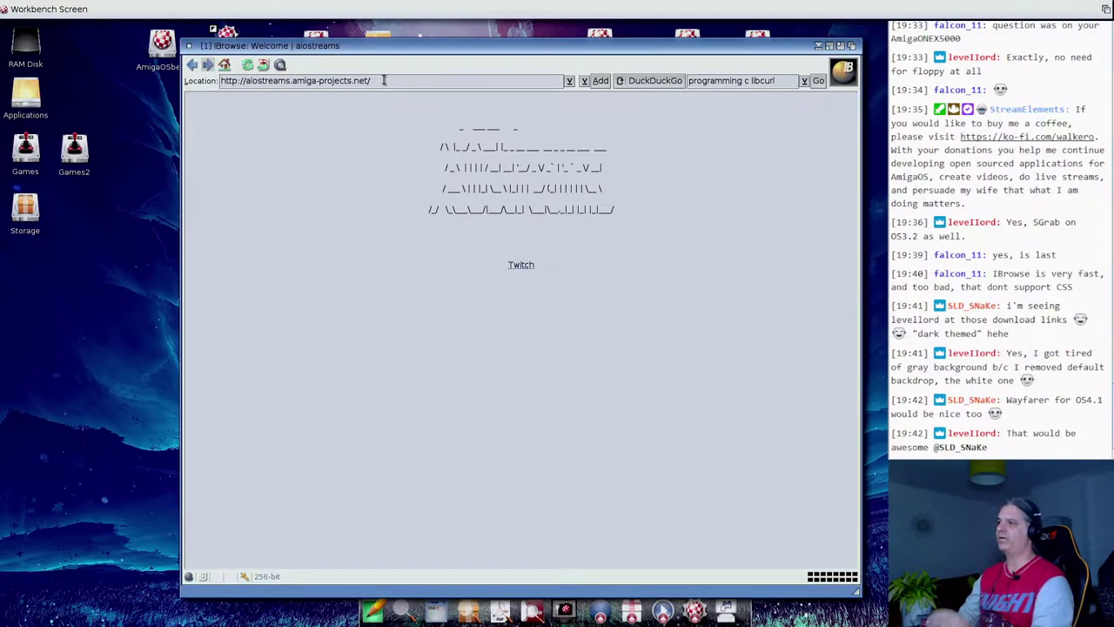
Step: Search aiostreams' Twitch section for 'retro' and bring up the RetroBrando link's context menu
{"action": "left_click", "coordinate": [520, 265]}
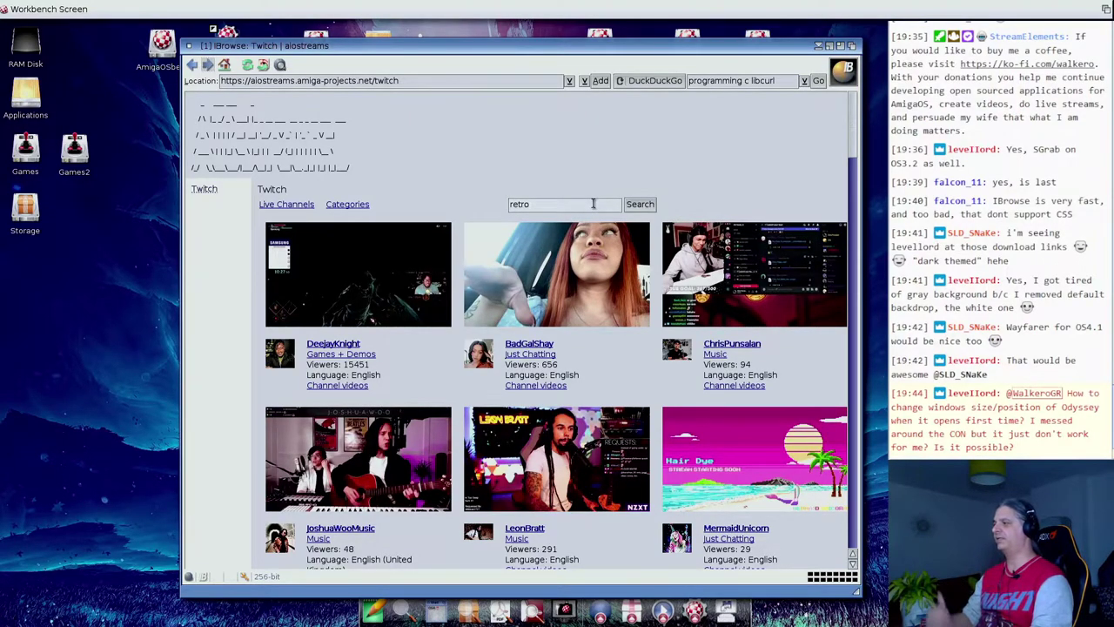
{"action": "key", "text": "Return"}
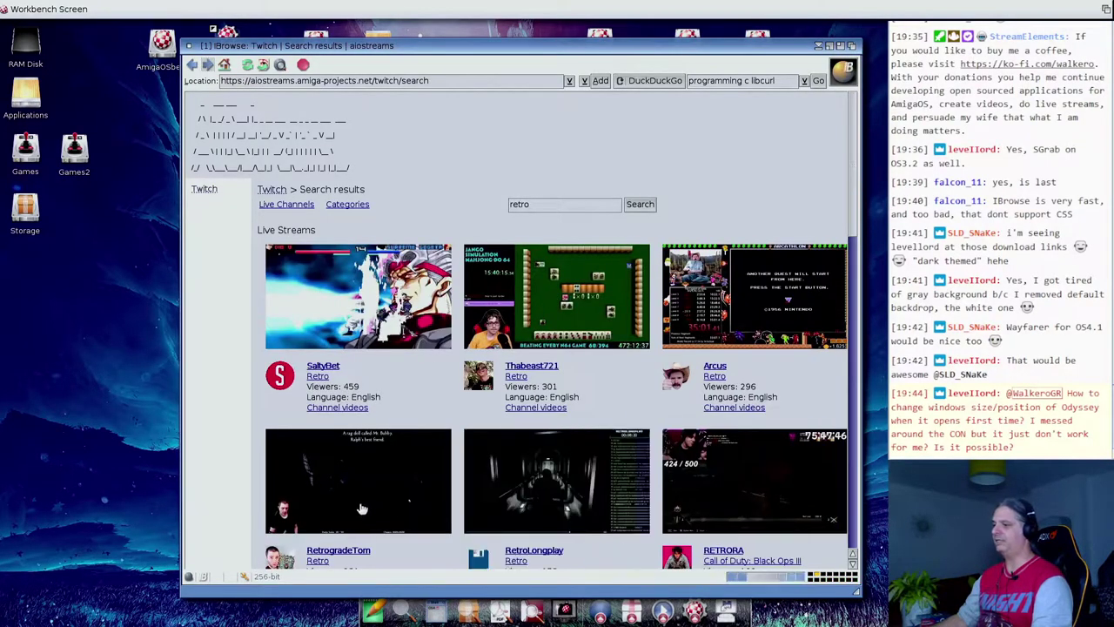
{"action": "scroll", "coordinate": [384, 363], "scroll_direction": "down", "scroll_amount": 5}
{"action": "scroll", "coordinate": [392, 401], "scroll_direction": "down", "scroll_amount": 3}
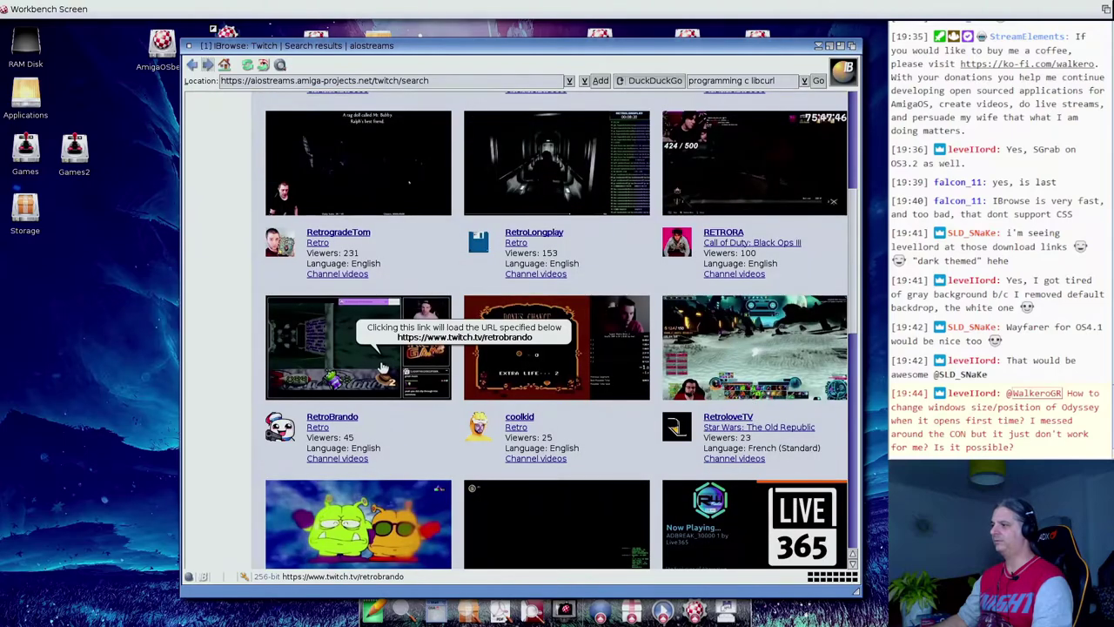
{"action": "scroll", "coordinate": [408, 482], "scroll_direction": "down", "scroll_amount": 2}
{"action": "scroll", "coordinate": [401, 477], "scroll_direction": "up", "scroll_amount": 4}
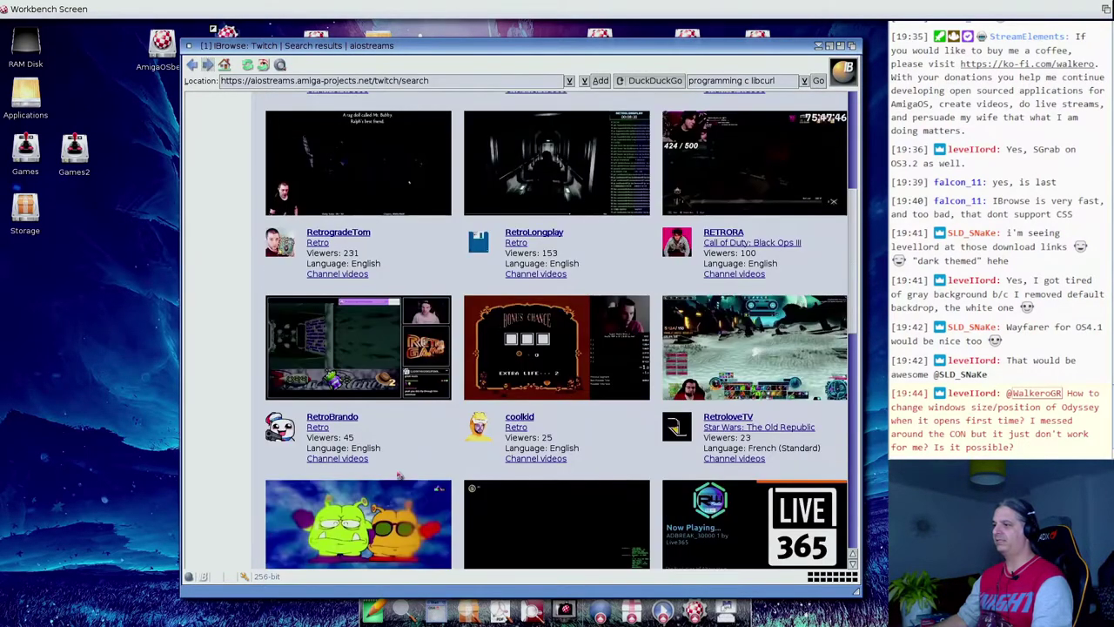
{"action": "right_click", "coordinate": [336, 419]}
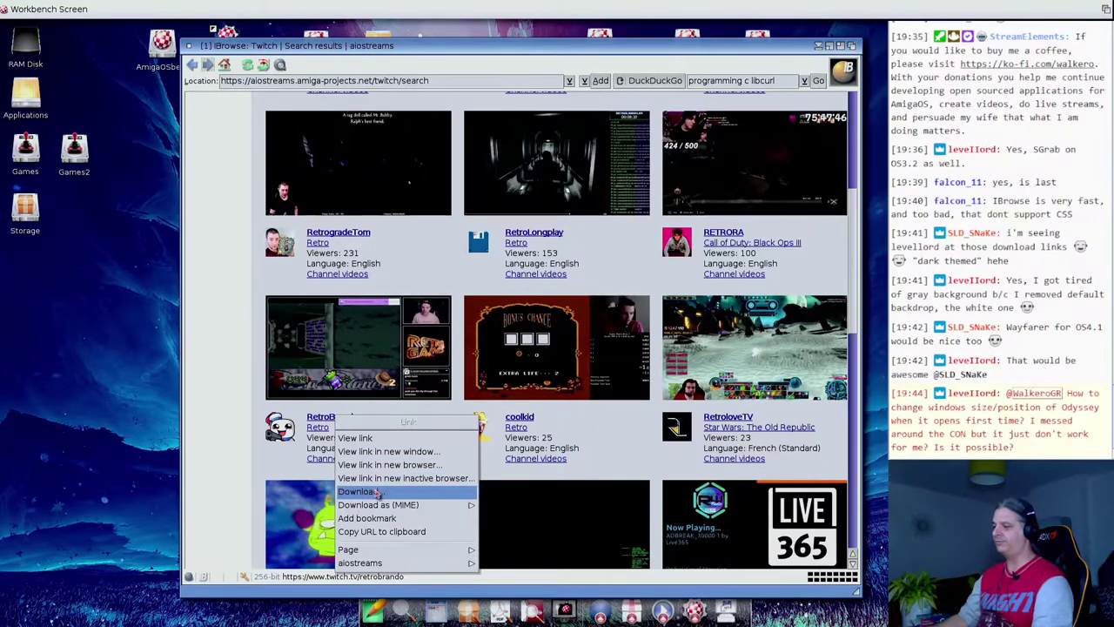
{"action": "mouse_move", "coordinate": [360, 562]}
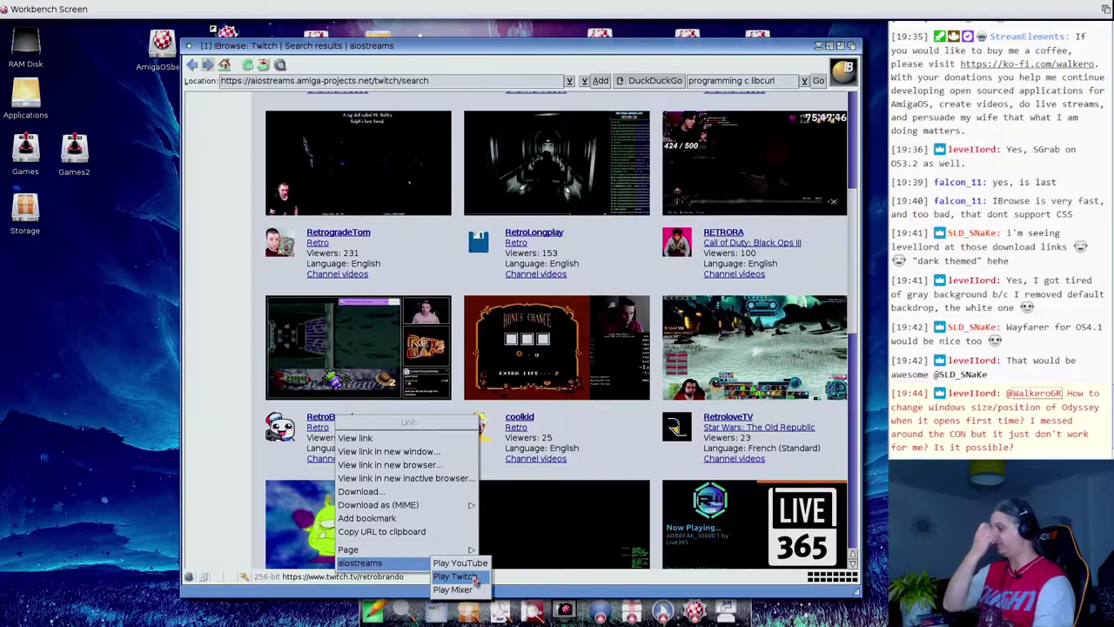
Step: Play RetroBrando in Emotion, with the player top-left and IBrowse moved right behind it
{"action": "left_click", "coordinate": [474, 577]}
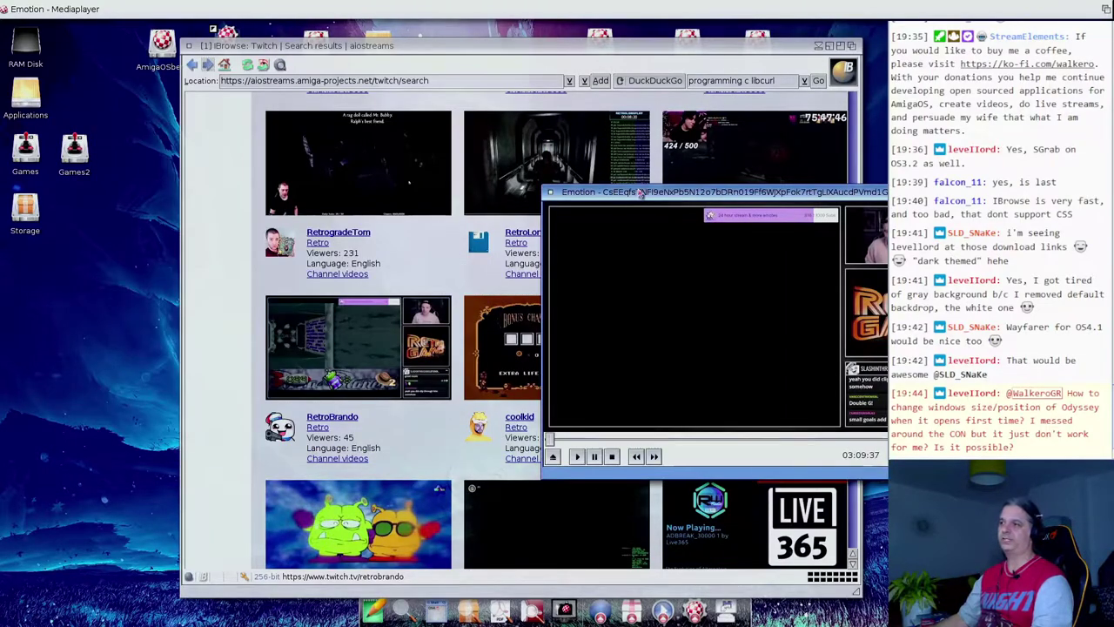
{"action": "left_click_drag", "start_coordinate": [642, 191], "coordinate": [137, 64]}
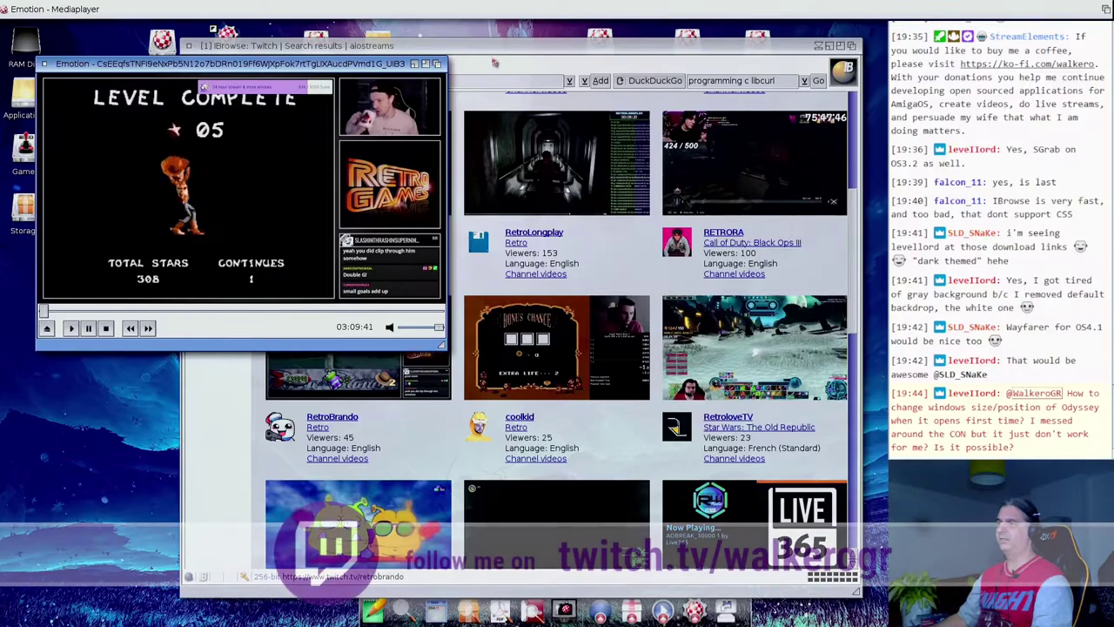
{"action": "left_click_drag", "start_coordinate": [495, 45], "coordinate": [708, 40]}
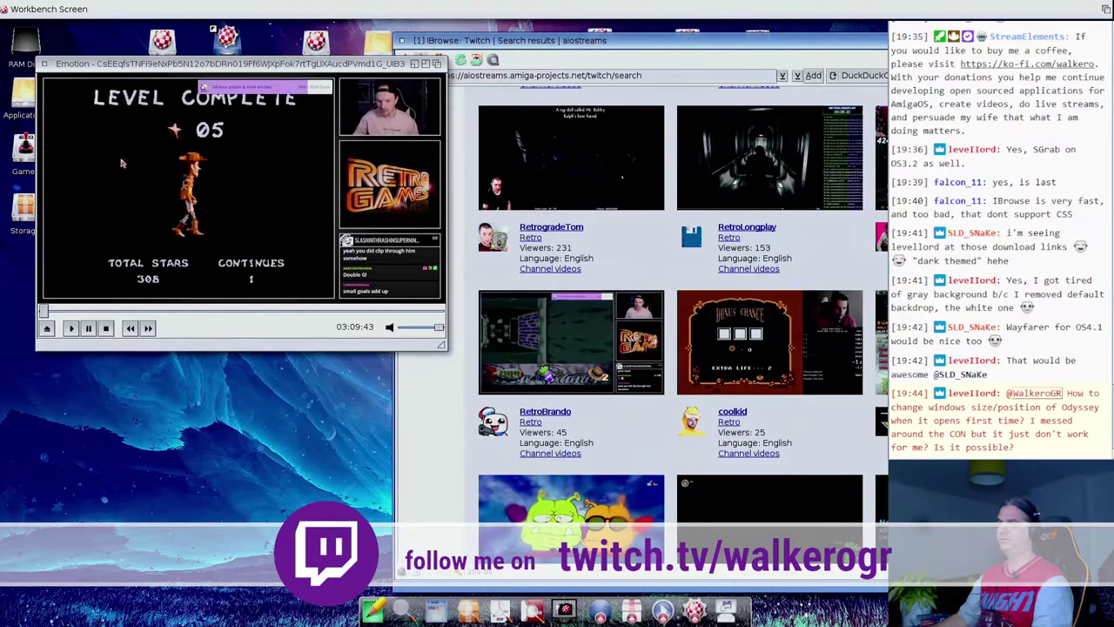
{"action": "left_click", "coordinate": [165, 205]}
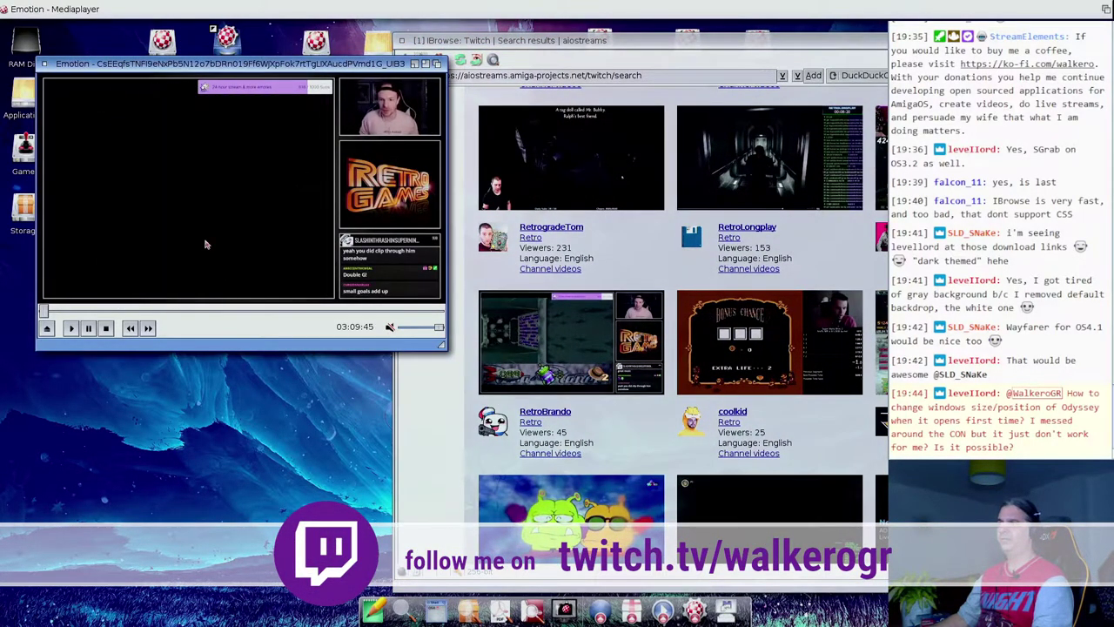
{"action": "right_click", "coordinate": [139, 179]}
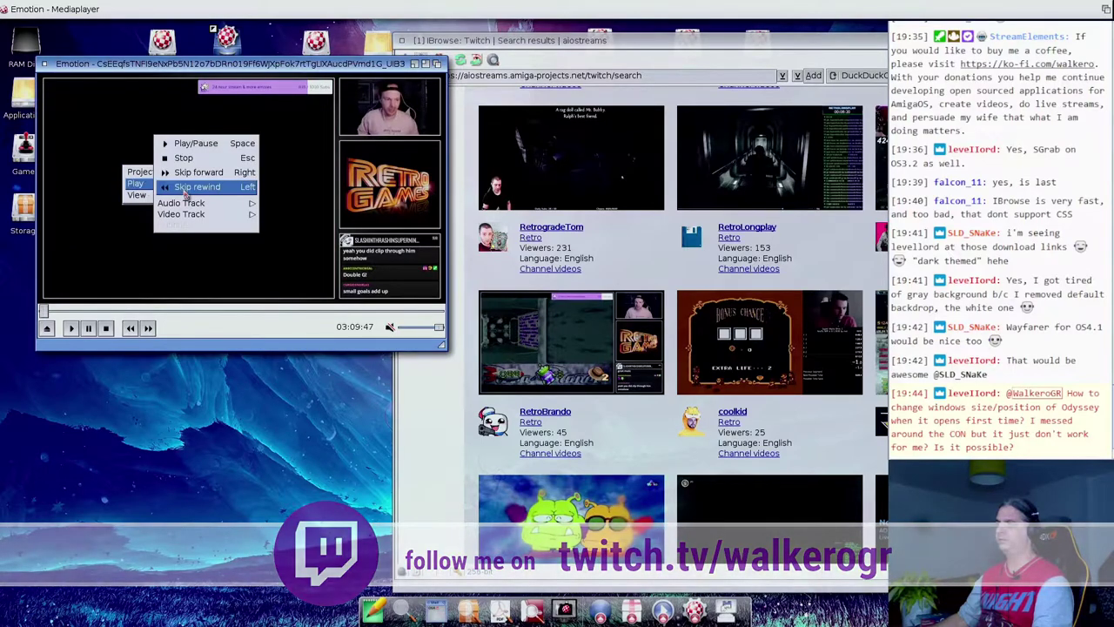
{"action": "mouse_move", "coordinate": [181, 214]}
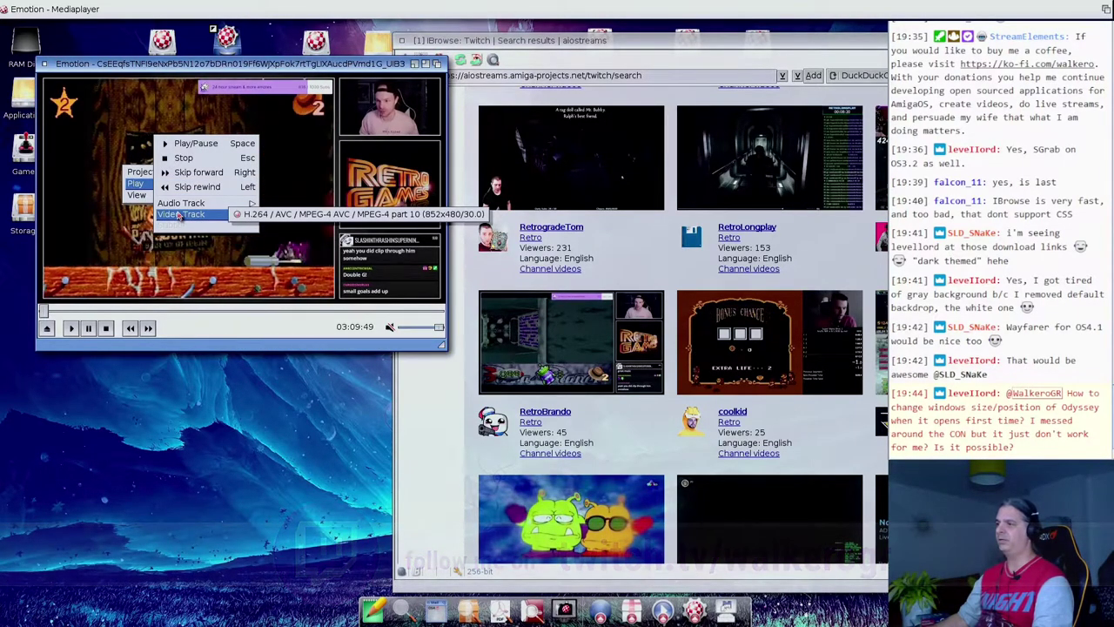
{"action": "left_click", "coordinate": [268, 351]}
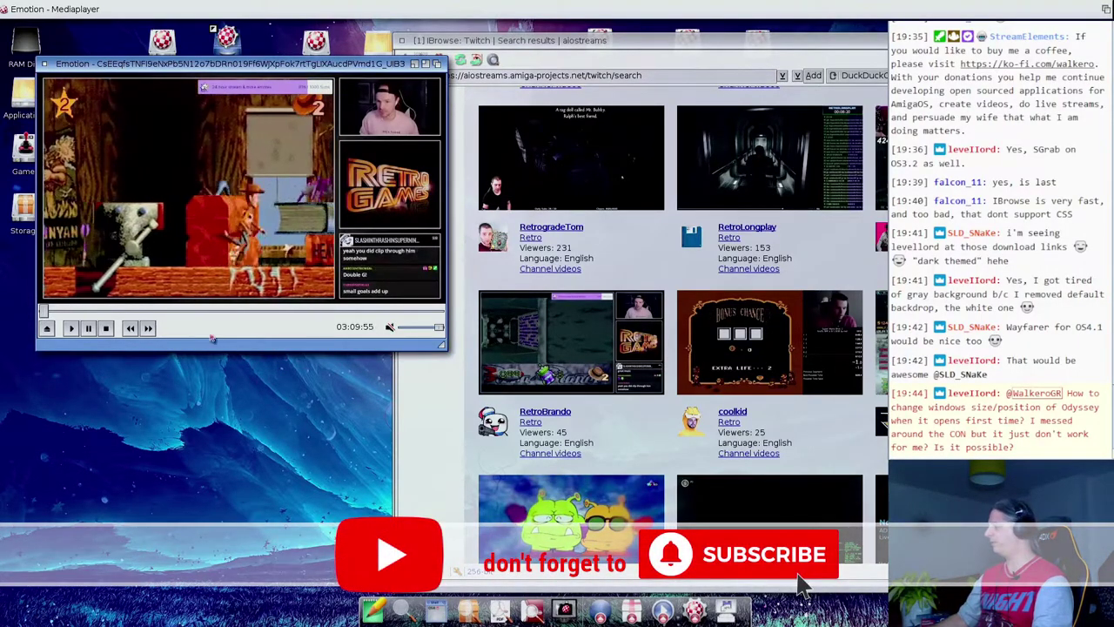
Step: Close Emotion and search aiostreams' Twitch section for 'hi7ch'
{"action": "left_click", "coordinate": [43, 63]}
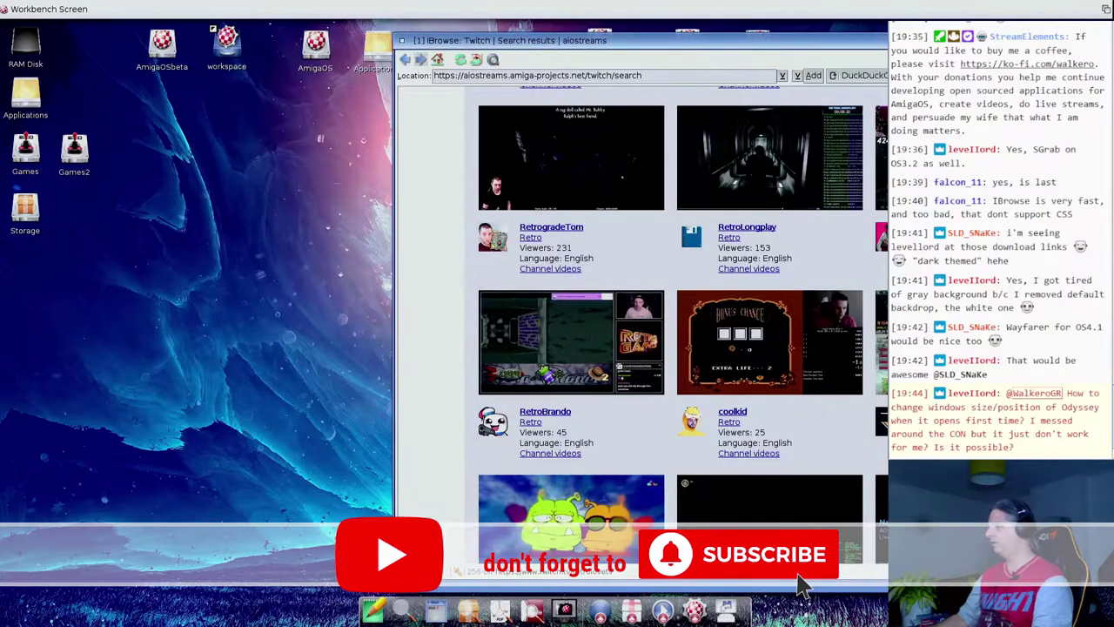
{"action": "scroll", "coordinate": [801, 589], "scroll_direction": "down", "scroll_amount": 1}
{"action": "scroll", "coordinate": [801, 589], "scroll_direction": "down", "scroll_amount": 4}
{"action": "scroll", "coordinate": [802, 589], "scroll_direction": "down", "scroll_amount": 4}
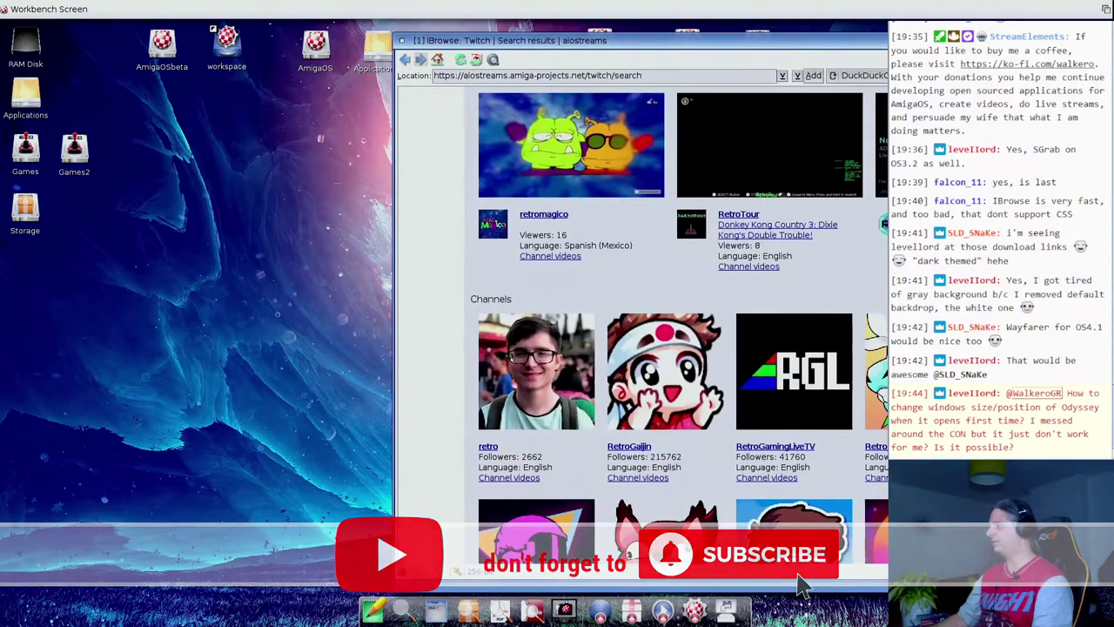
{"action": "scroll", "coordinate": [802, 588], "scroll_direction": "up", "scroll_amount": 10}
{"action": "type", "text": "hi"}
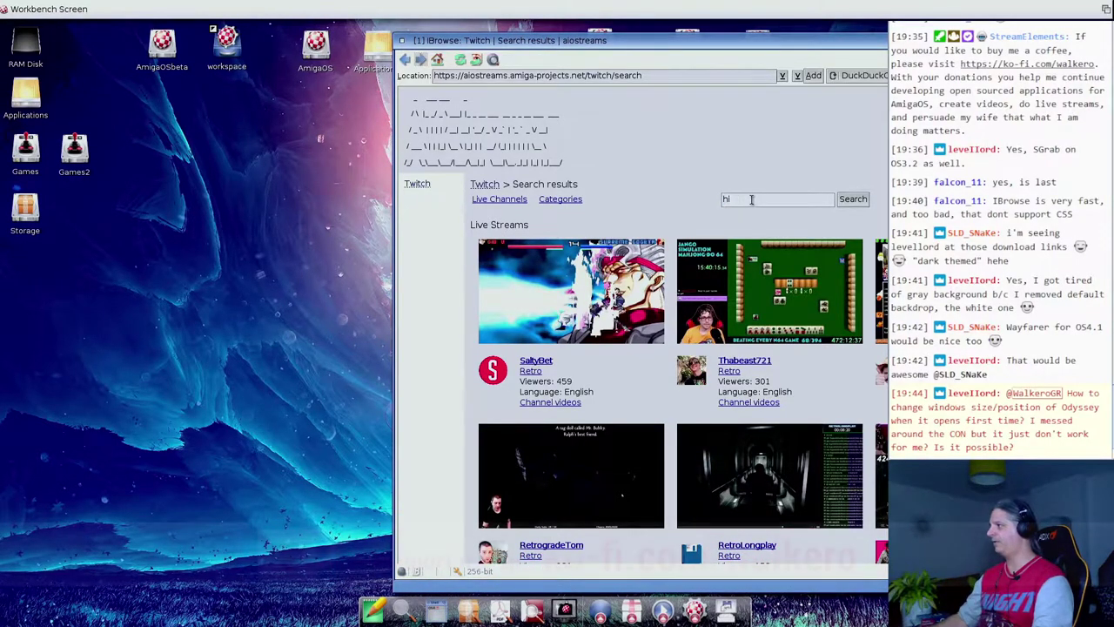
{"action": "type", "text": "7ch"}
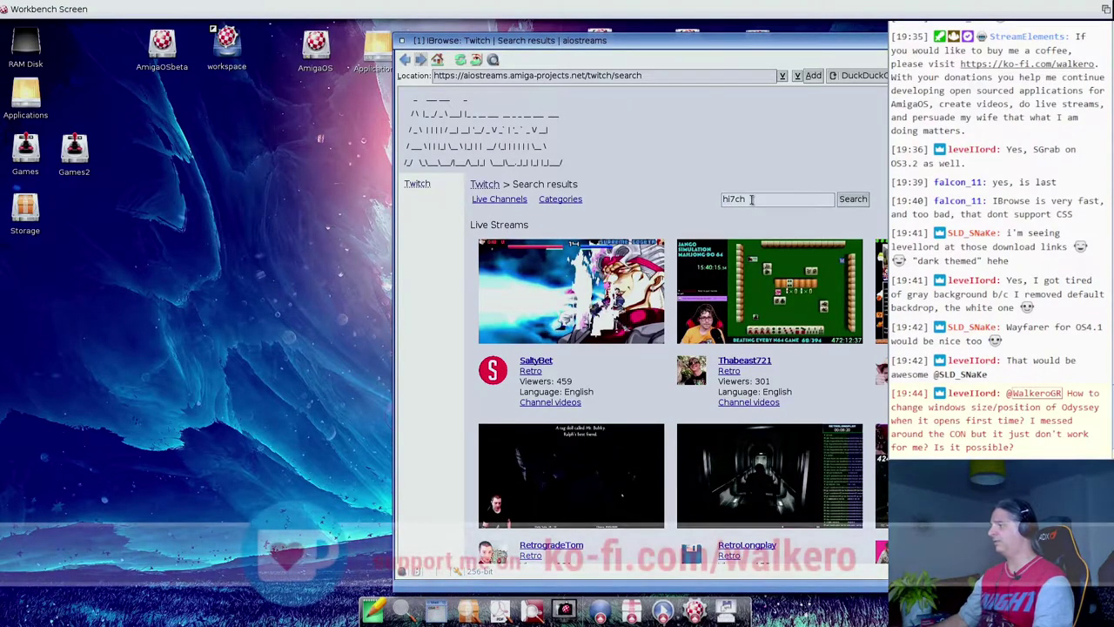
{"action": "key", "text": "Return"}
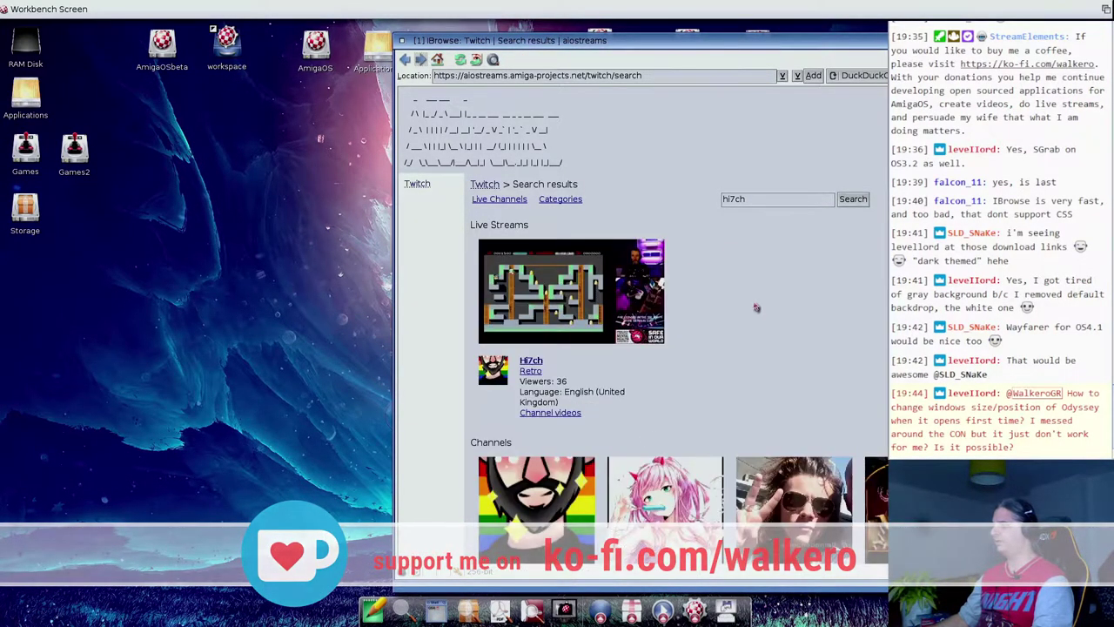
Step: Play the Hi7ch stream through the link's aiostreams > Play Twitch option
{"action": "right_click", "coordinate": [547, 311]}
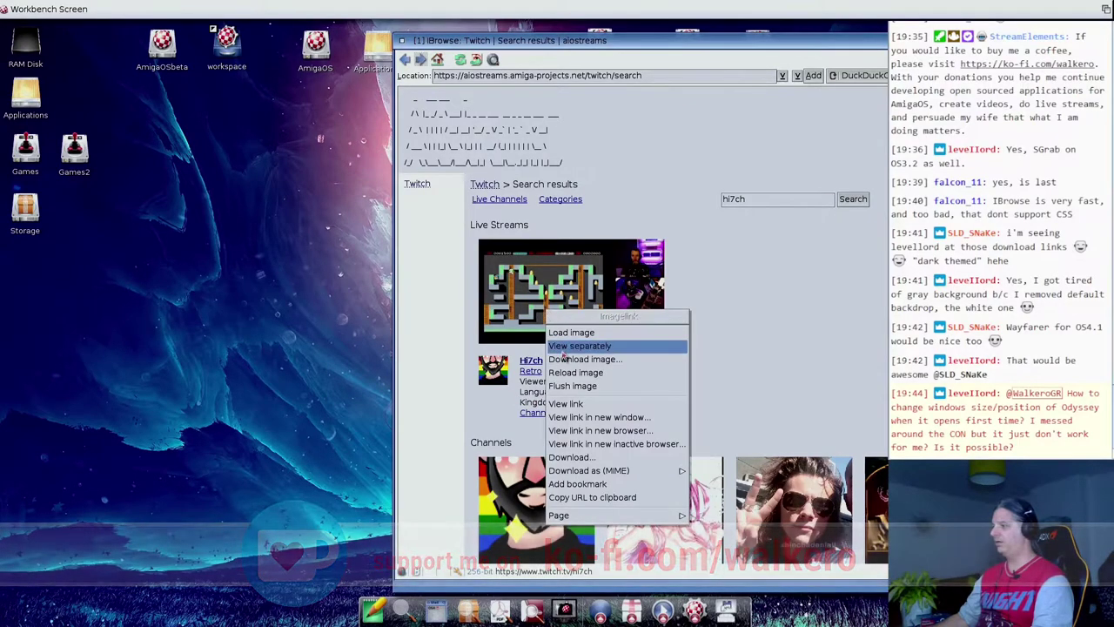
{"action": "left_click", "coordinate": [592, 497]}
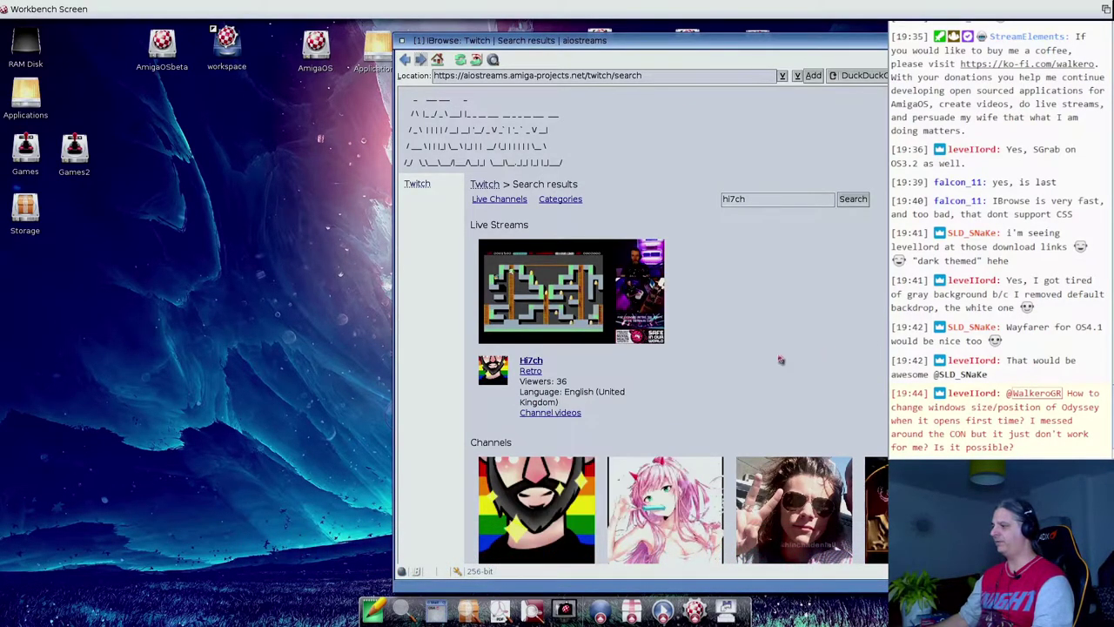
{"action": "right_click", "coordinate": [534, 361]}
{"action": "mouse_move", "coordinate": [559, 507]}
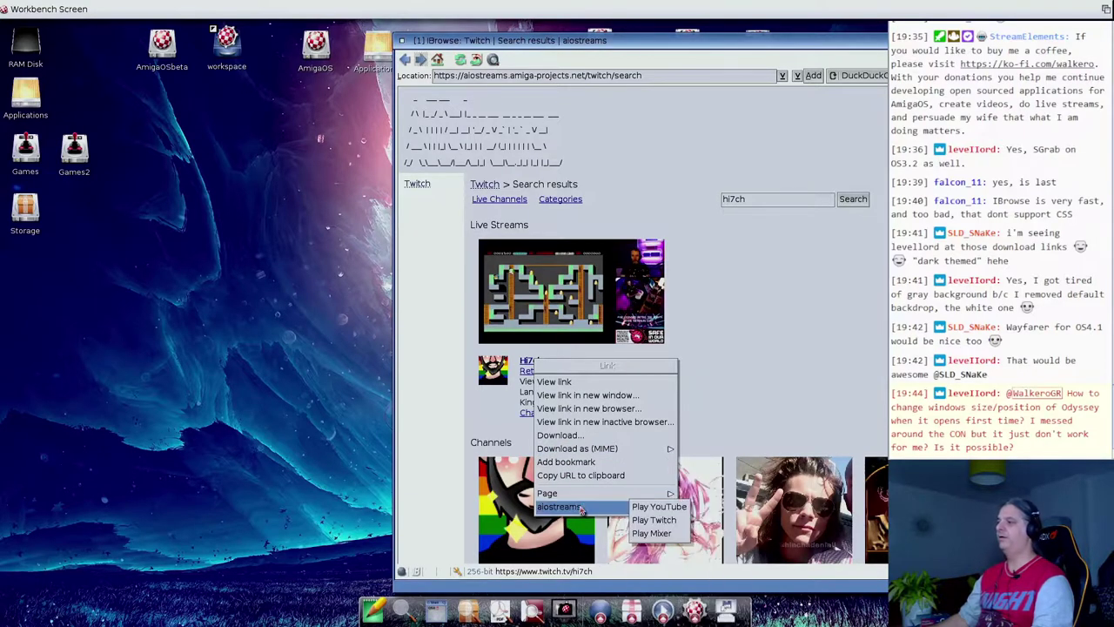
{"action": "left_click", "coordinate": [663, 519]}
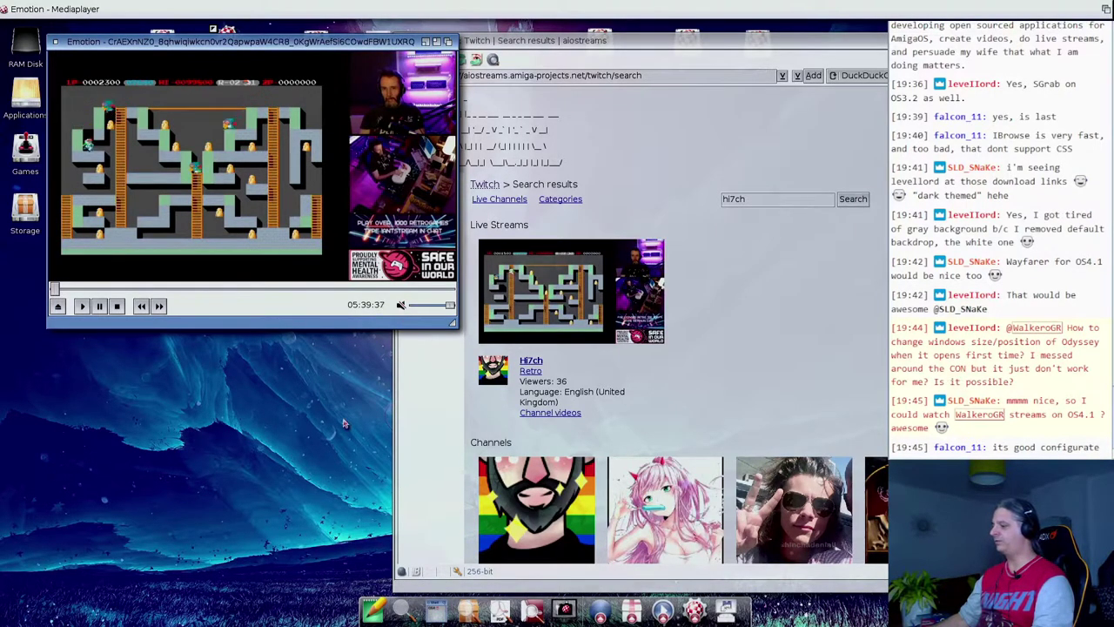
Step: Open the dock's sub-dock of extra program launchers while Hi7ch keeps playing
{"action": "left_click", "coordinate": [600, 612]}
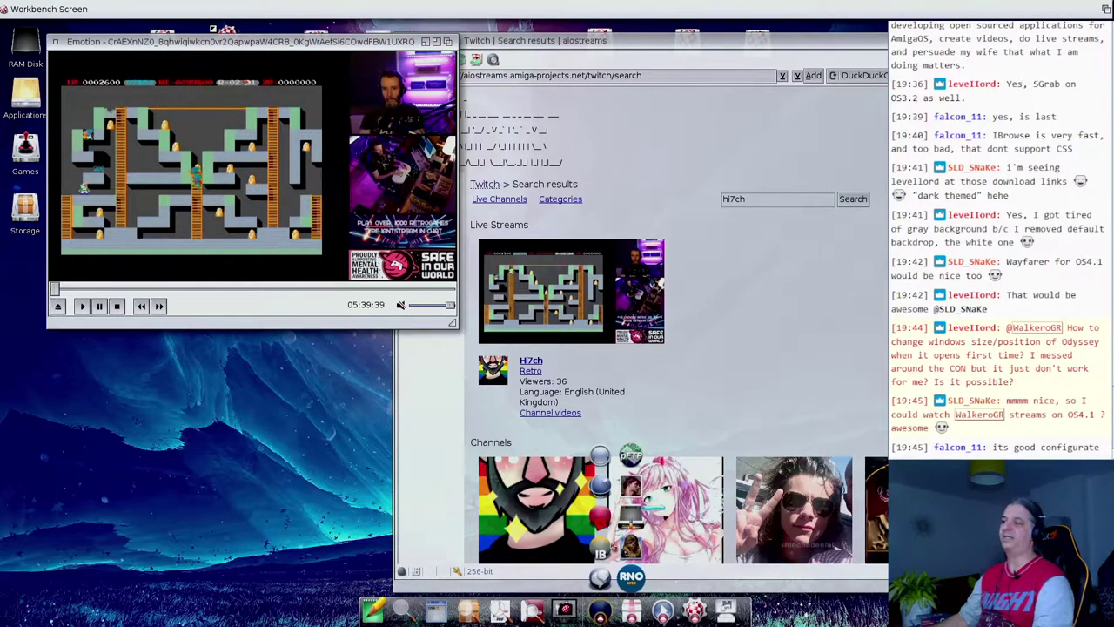
Step: Launch WookieChat and connect to the irc.chat.twitch.tv server from the Amiga group
{"action": "left_click", "coordinate": [632, 547]}
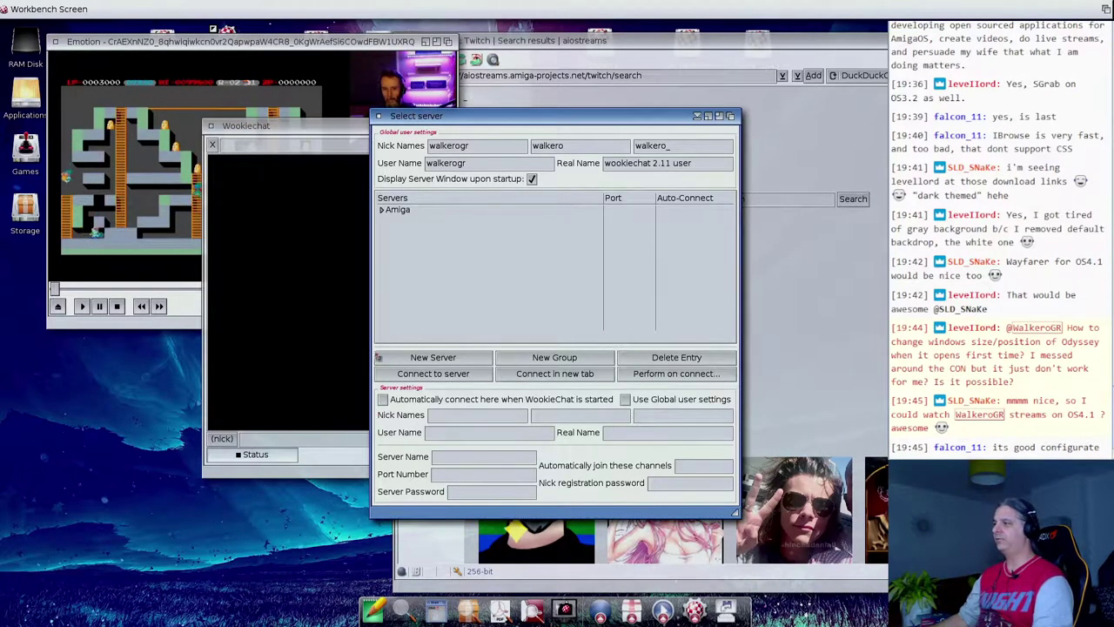
{"action": "left_click", "coordinate": [382, 211]}
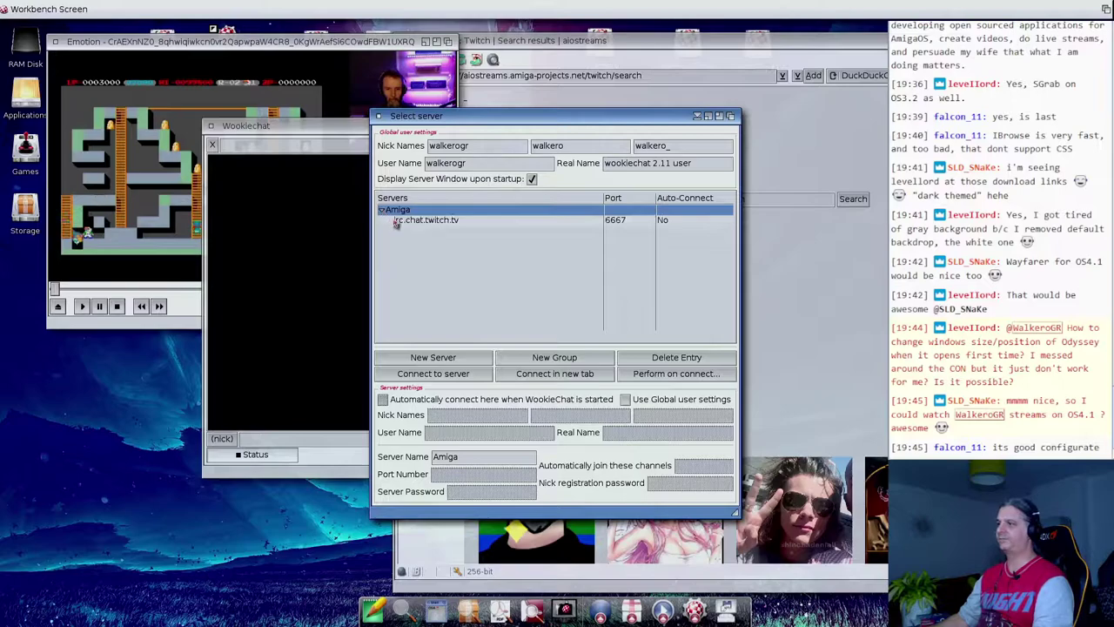
{"action": "double_click", "coordinate": [409, 220]}
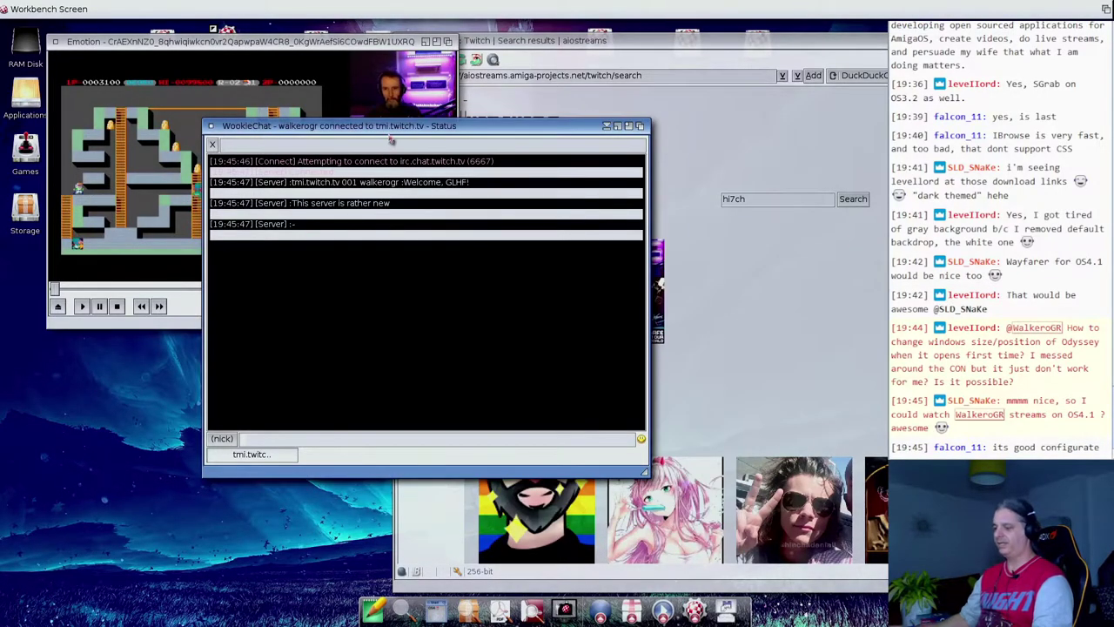
{"action": "left_click_drag", "start_coordinate": [390, 128], "coordinate": [330, 209]}
{"action": "type", "text": "/jo"}
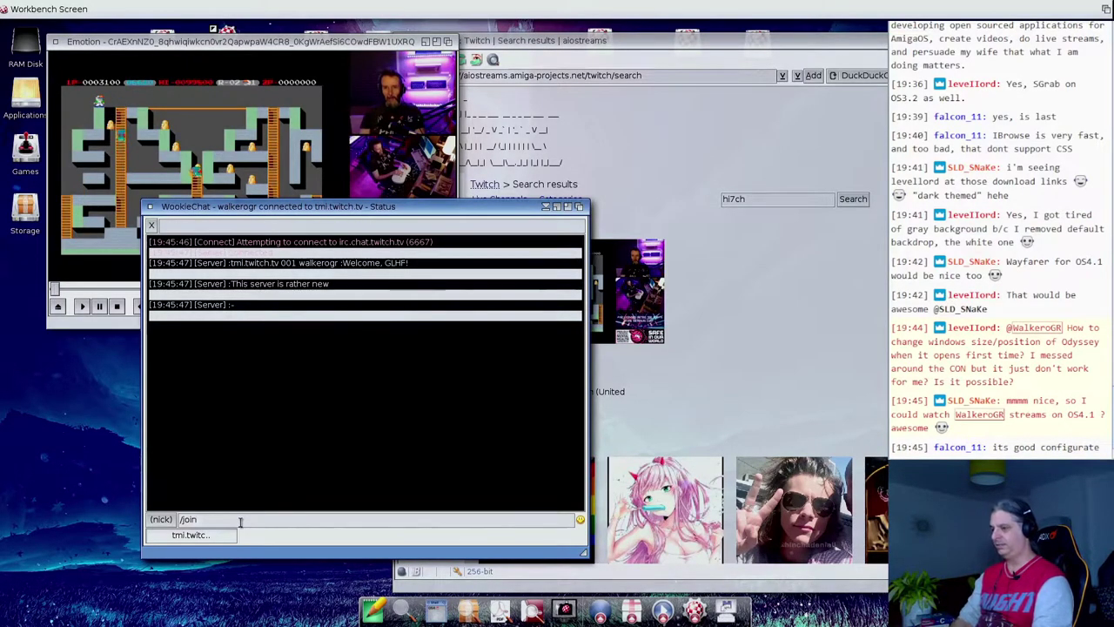
Step: Join the Hi7ch and walkerogr channels with /join commands
{"action": "type", "text": "in Hi"}
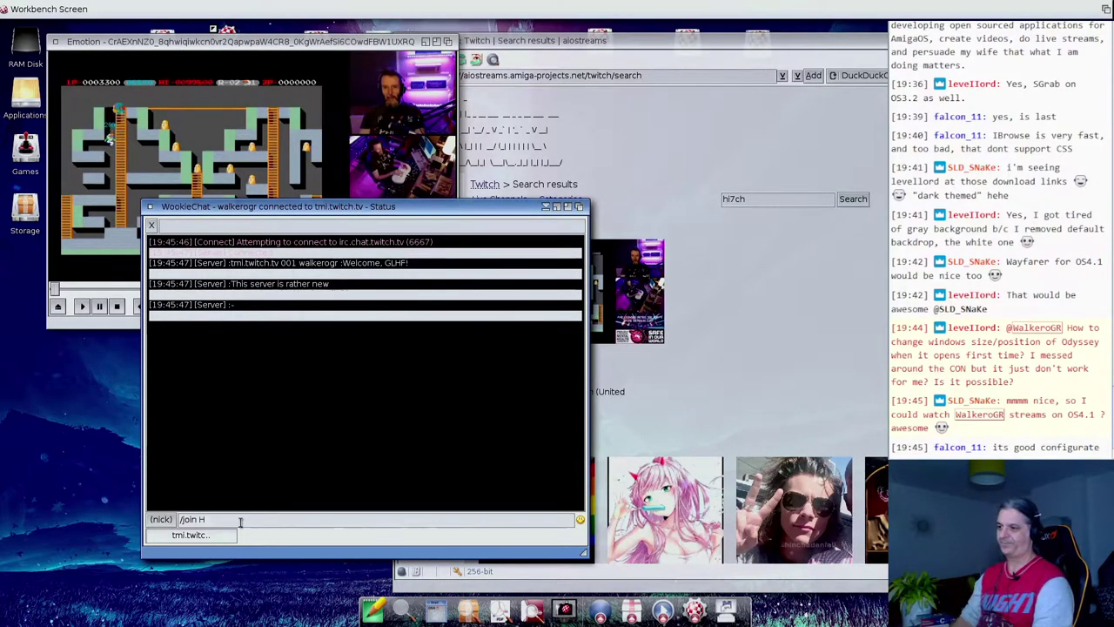
{"action": "type", "text": "7ch"}
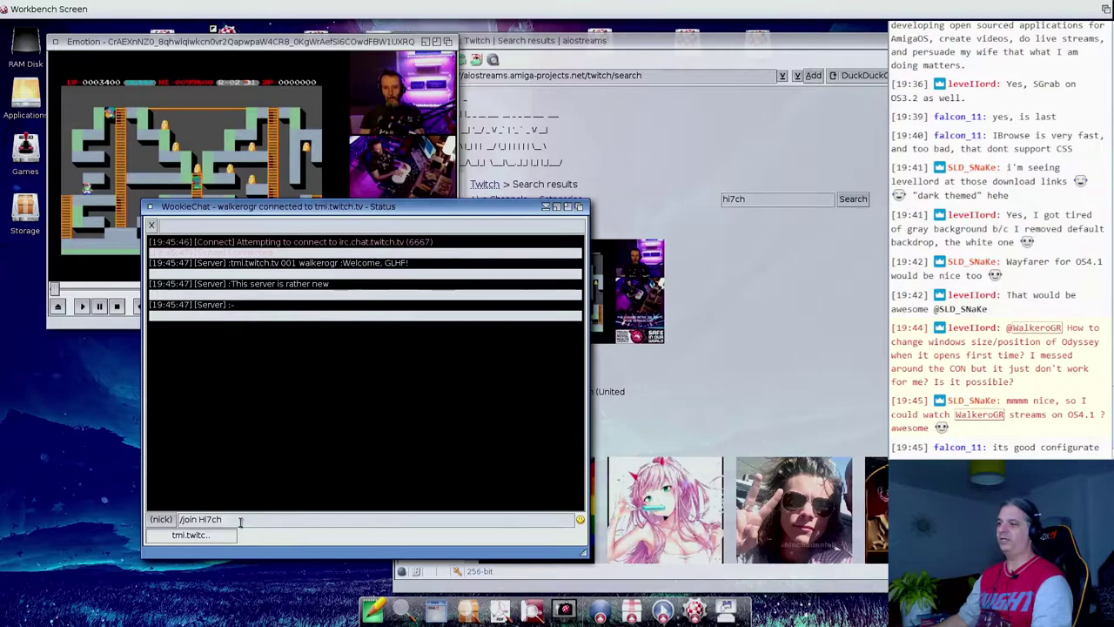
{"action": "key", "text": "Return"}
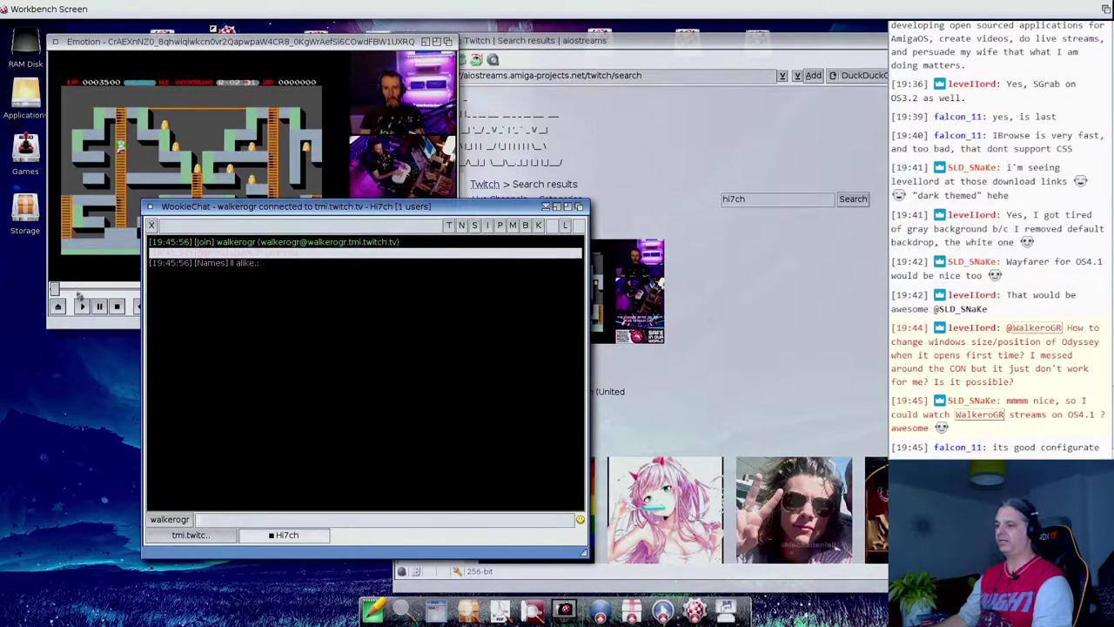
{"action": "left_click_drag", "start_coordinate": [318, 209], "coordinate": [309, 239]}
{"action": "type", "text": "/join"}
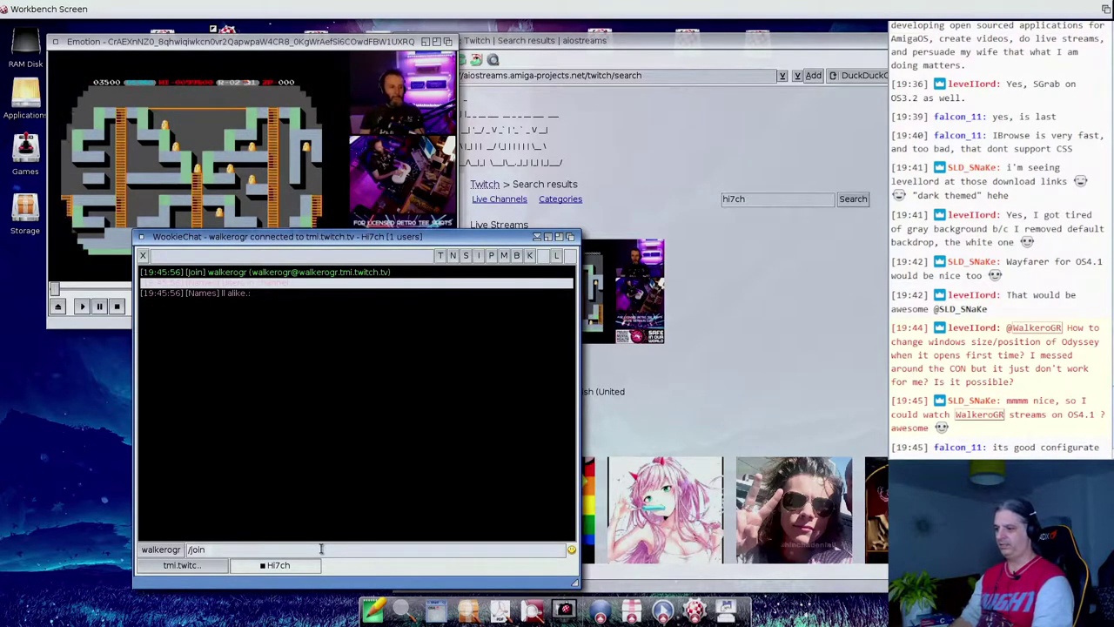
{"action": "type", "text": " walkerogr"}
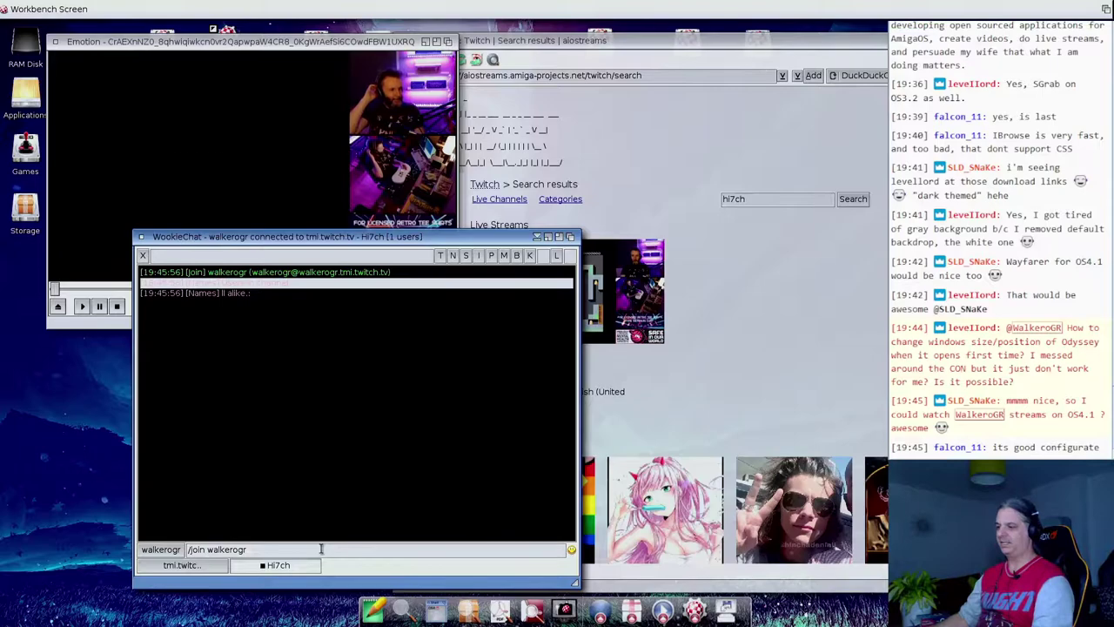
{"action": "key", "text": "Return"}
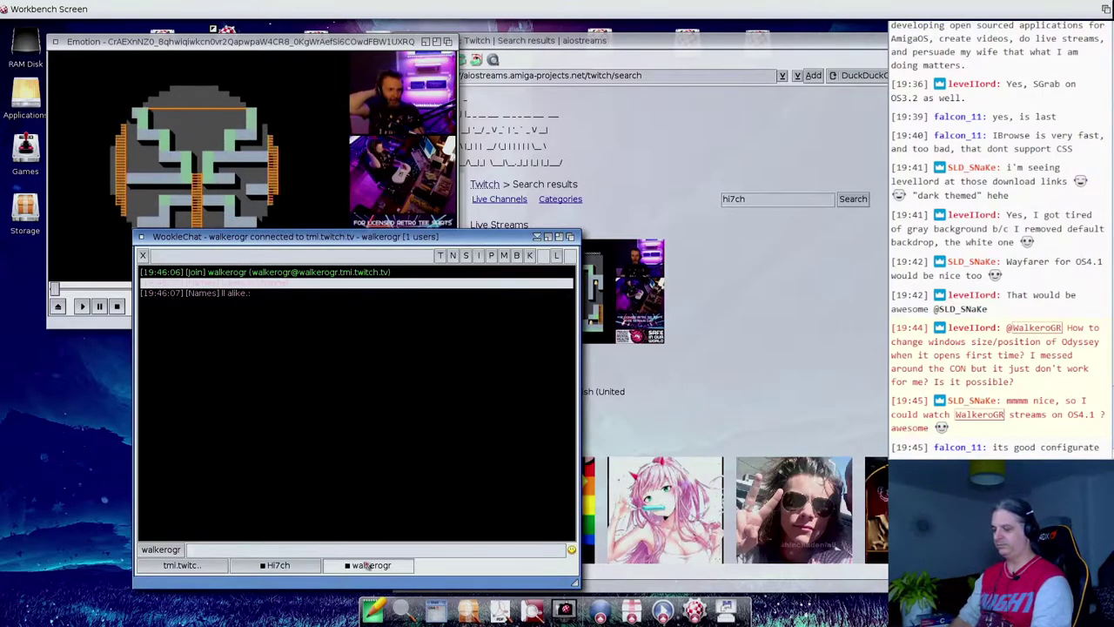
Step: Send 'hello guys' in walkerogr and 'hello everyone' in Hi7ch
{"action": "type", "text": "hel"}
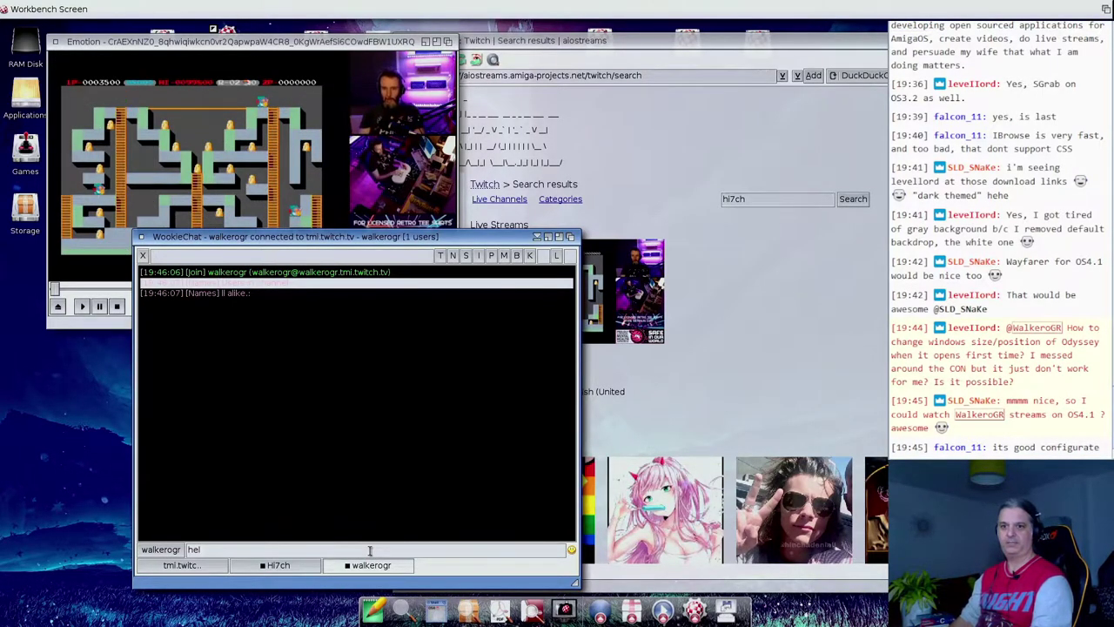
{"action": "type", "text": "lo guys"}
{"action": "key", "text": "Return"}
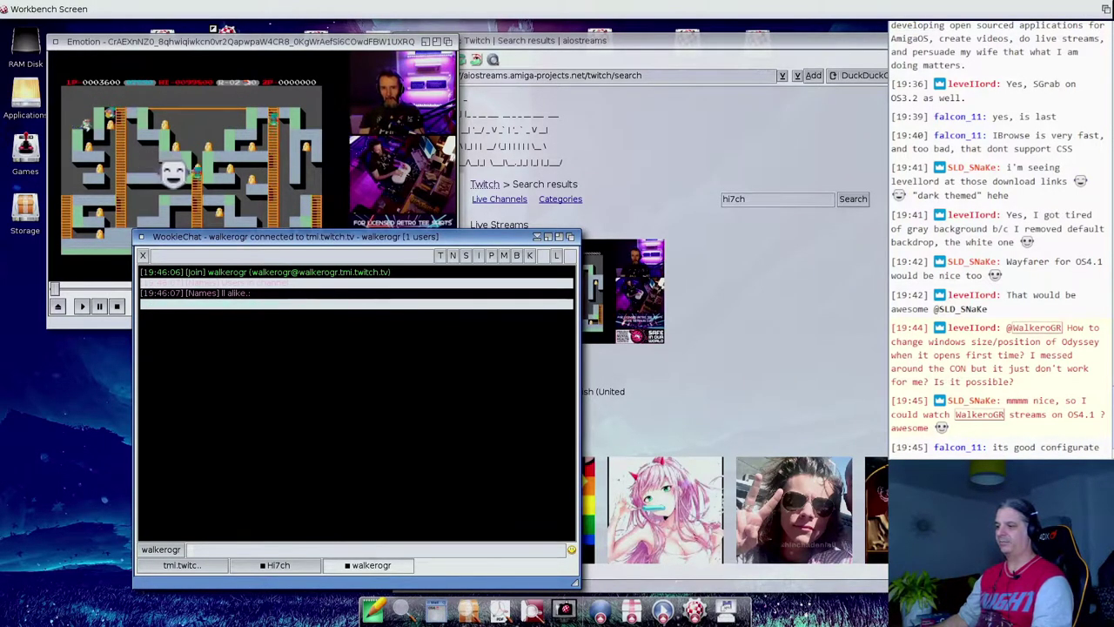
{"action": "left_click", "coordinate": [318, 565]}
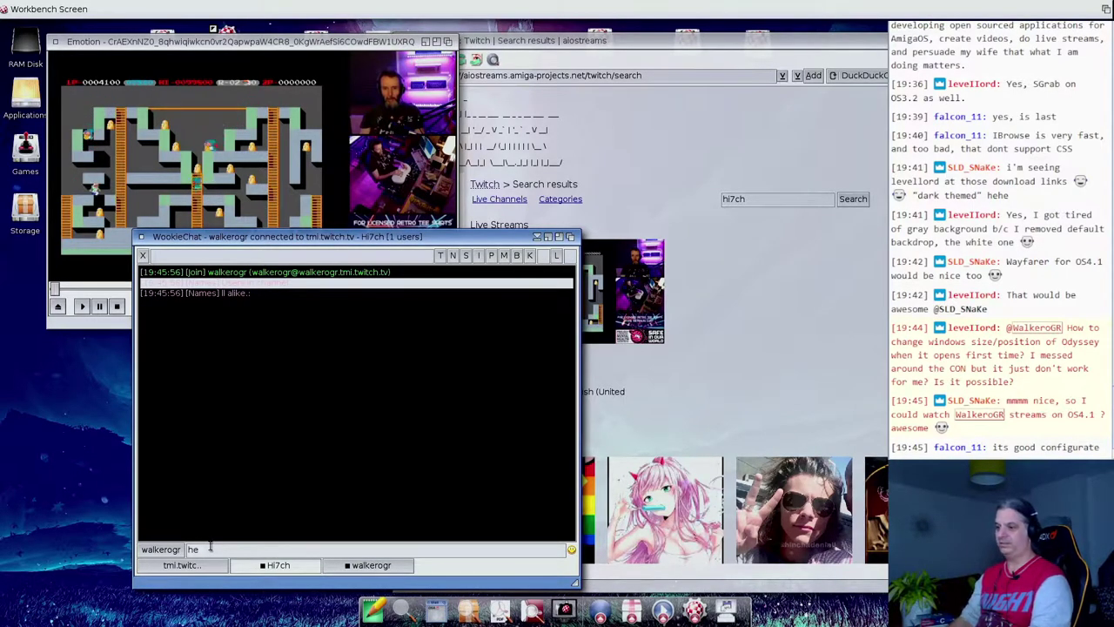
{"action": "type", "text": "hello everyone"}
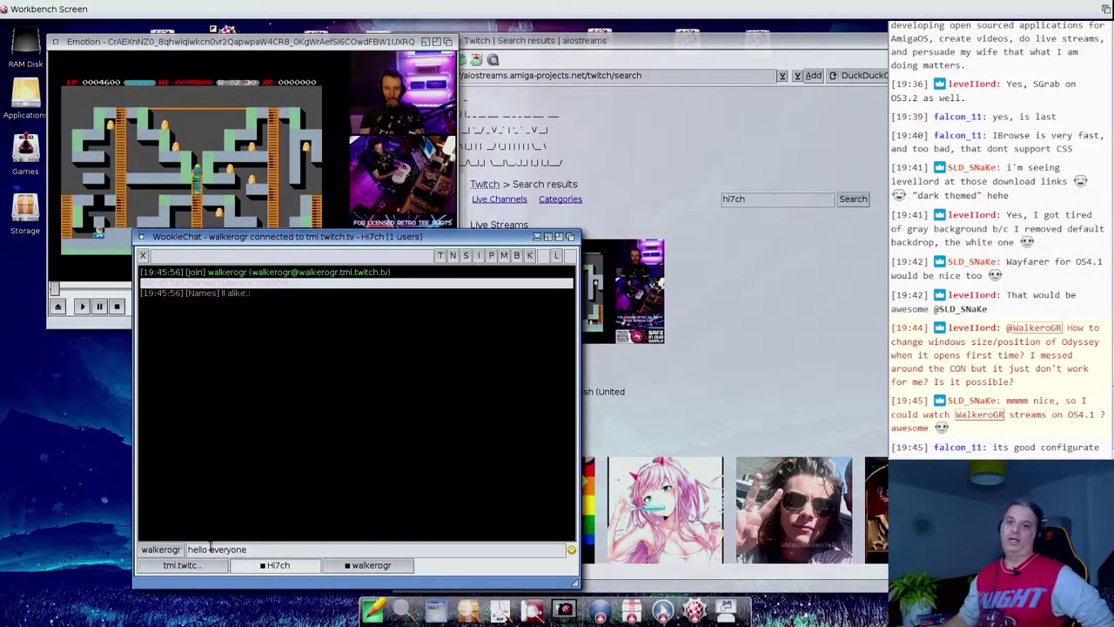
{"action": "key", "text": "Return"}
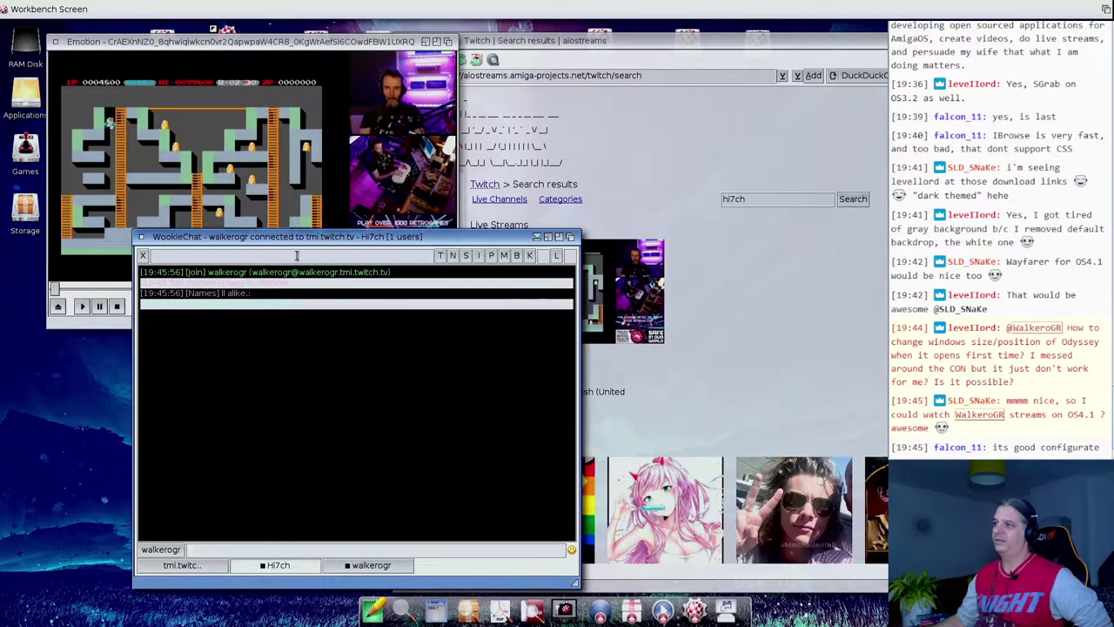
Step: Move WookieChat aside, mute Emotion's video, then place the chat window near the centre
{"action": "left_click_drag", "start_coordinate": [307, 246], "coordinate": [667, 135]}
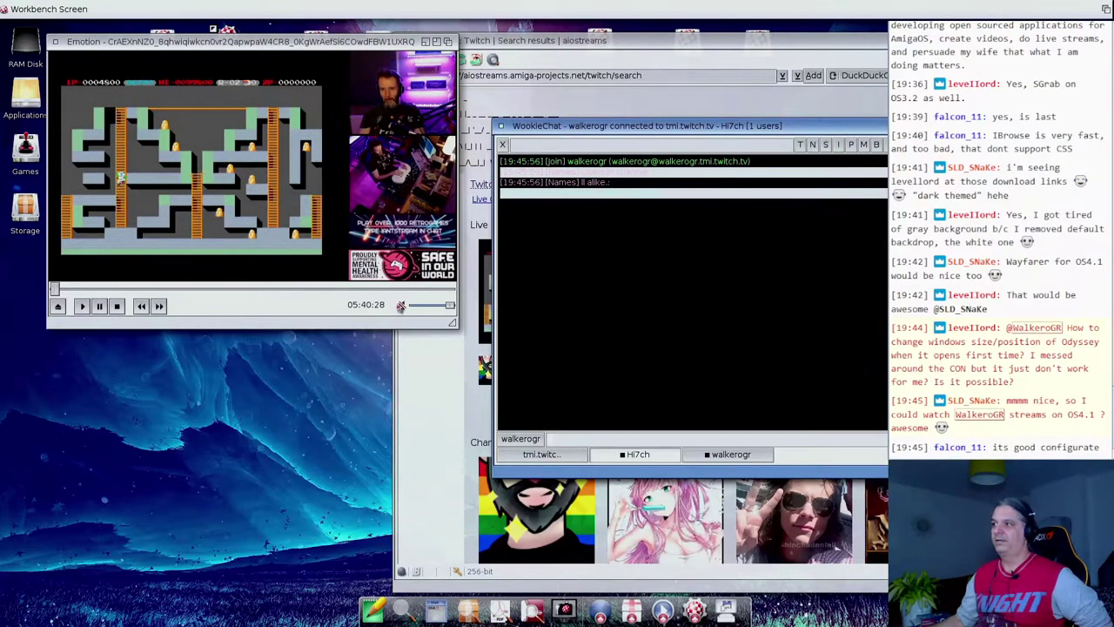
{"action": "left_click", "coordinate": [400, 307]}
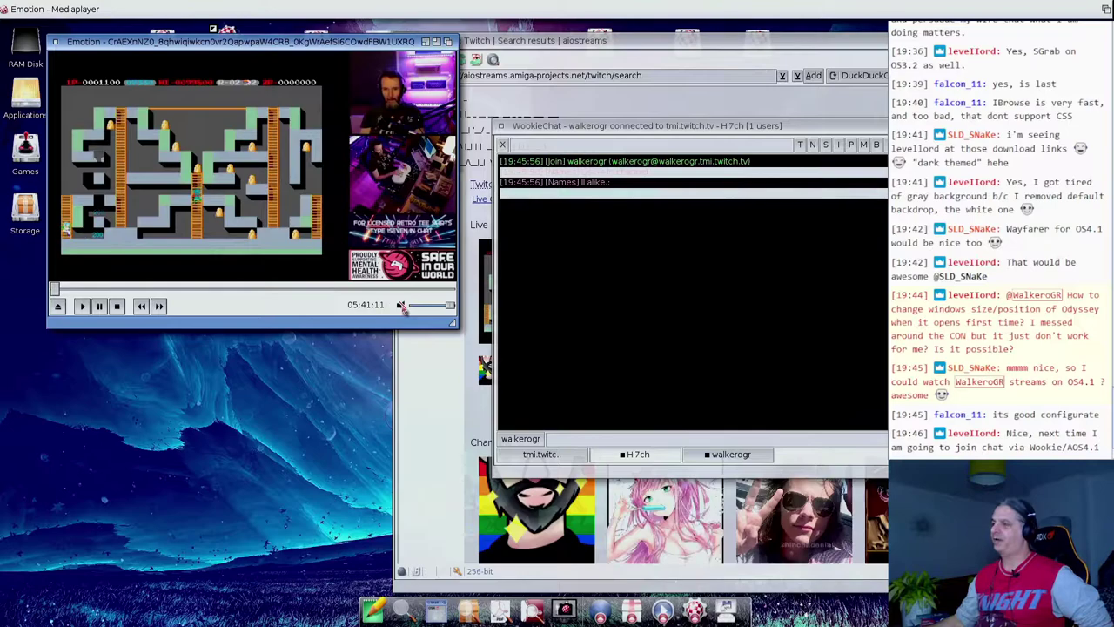
{"action": "left_click_drag", "start_coordinate": [642, 122], "coordinate": [448, 156]}
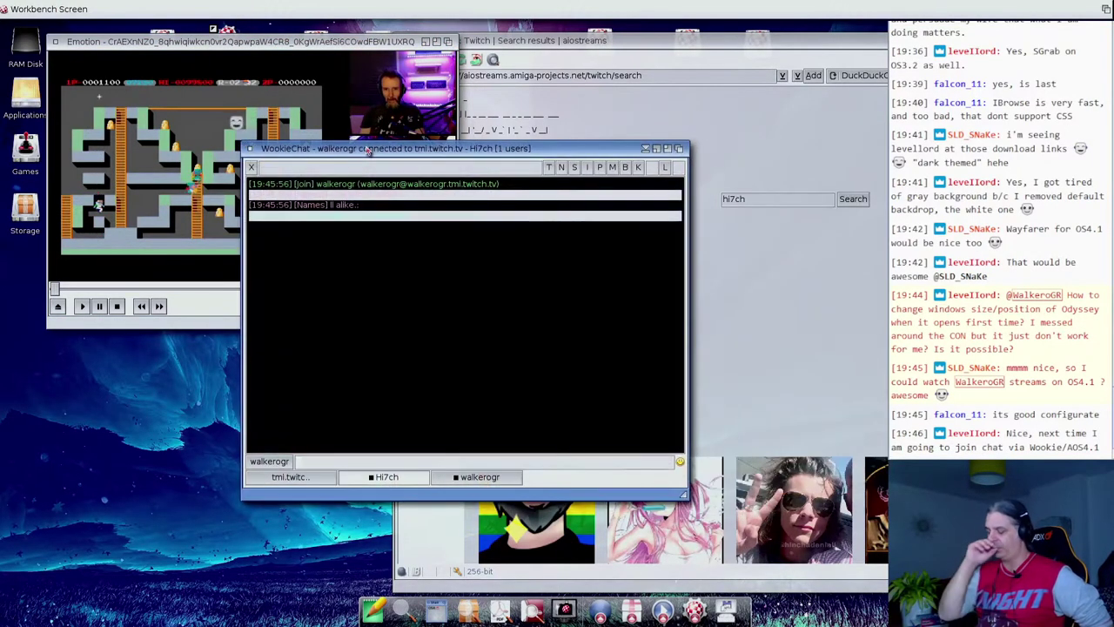
{"action": "left_click_drag", "start_coordinate": [369, 151], "coordinate": [373, 184]}
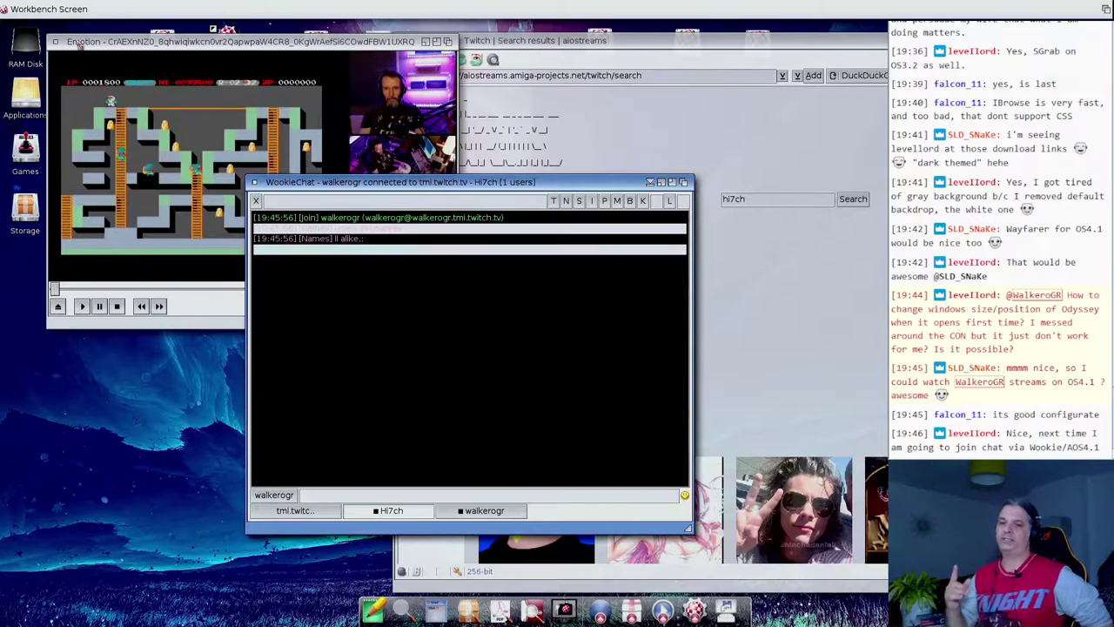
Step: Close Emotion, park WookieChat at the left edge, and search DuckDuckGo for 'twitch irc guide'
{"action": "left_click", "coordinate": [56, 42]}
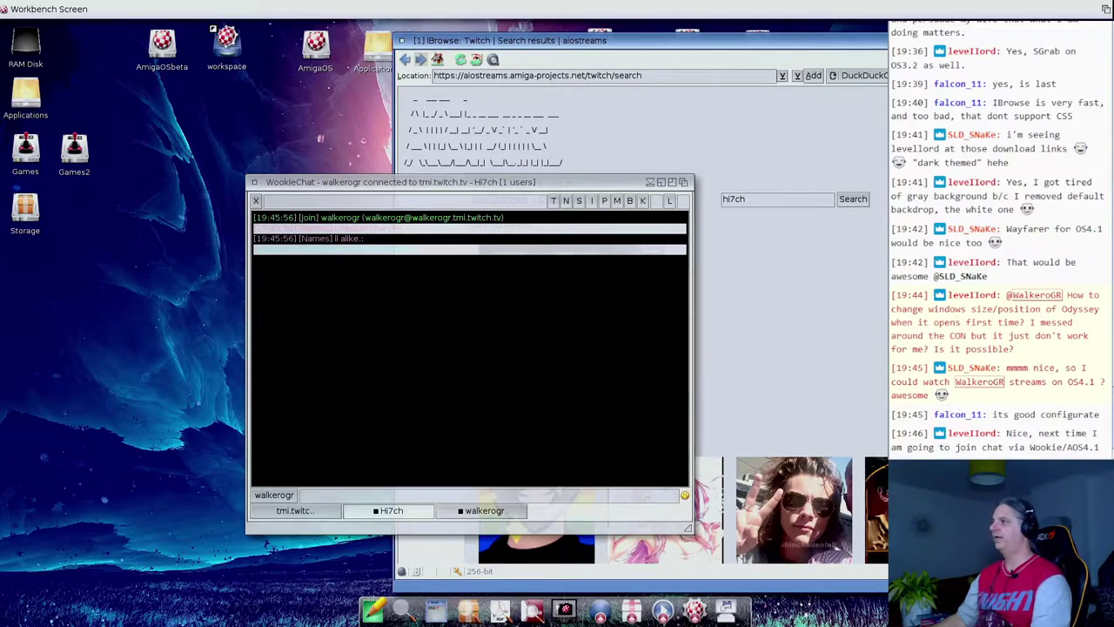
{"action": "left_click_drag", "start_coordinate": [436, 182], "coordinate": [189, 200]}
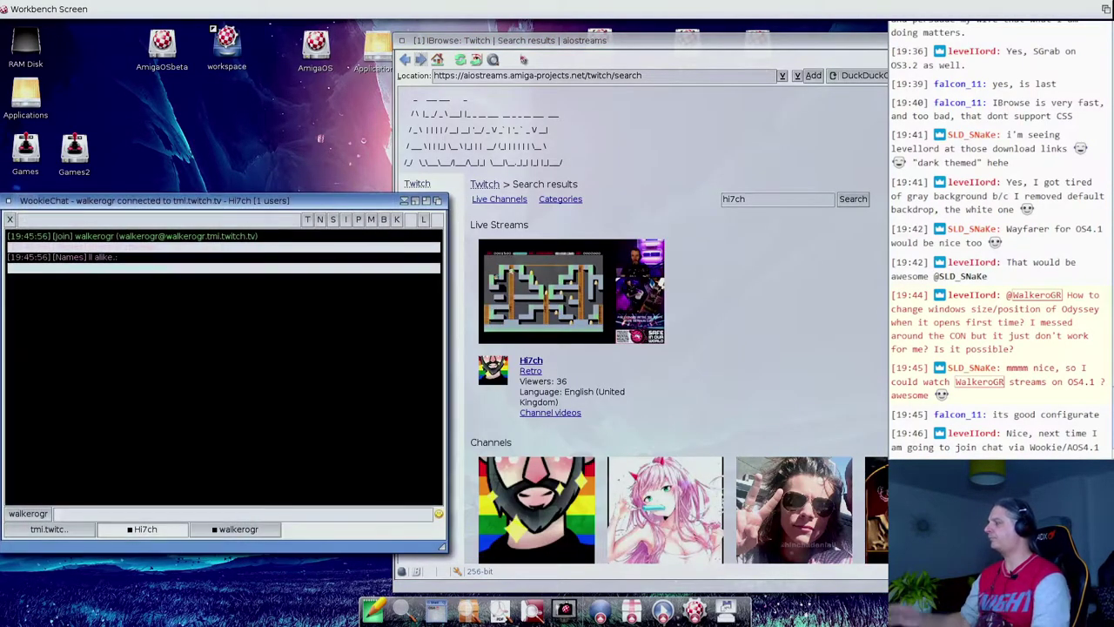
{"action": "left_click", "coordinate": [523, 60]}
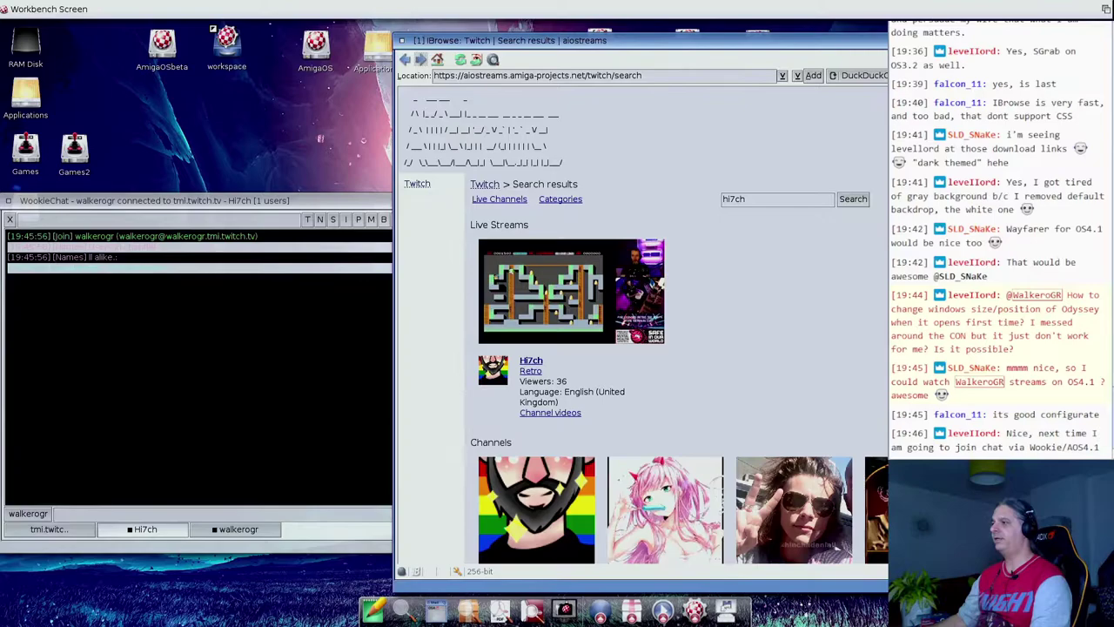
{"action": "key", "text": "Return"}
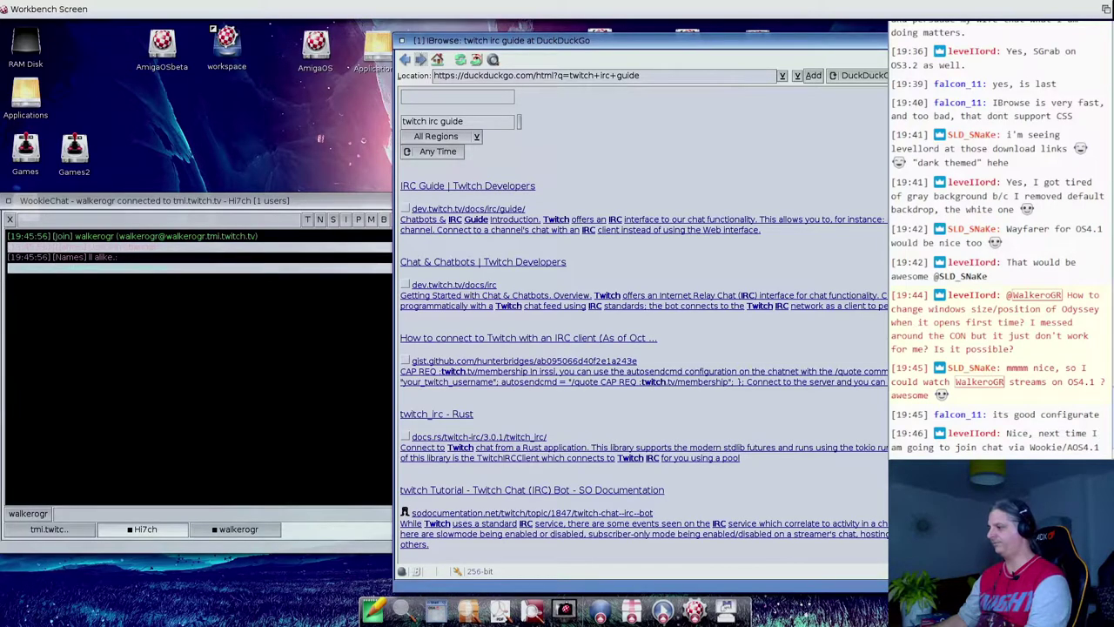
Step: Load the 'twitch irc guide' DuckDuckGo results in NetSurf and open IRC Guide | Twitch Developers
{"action": "left_click", "coordinate": [600, 610]}
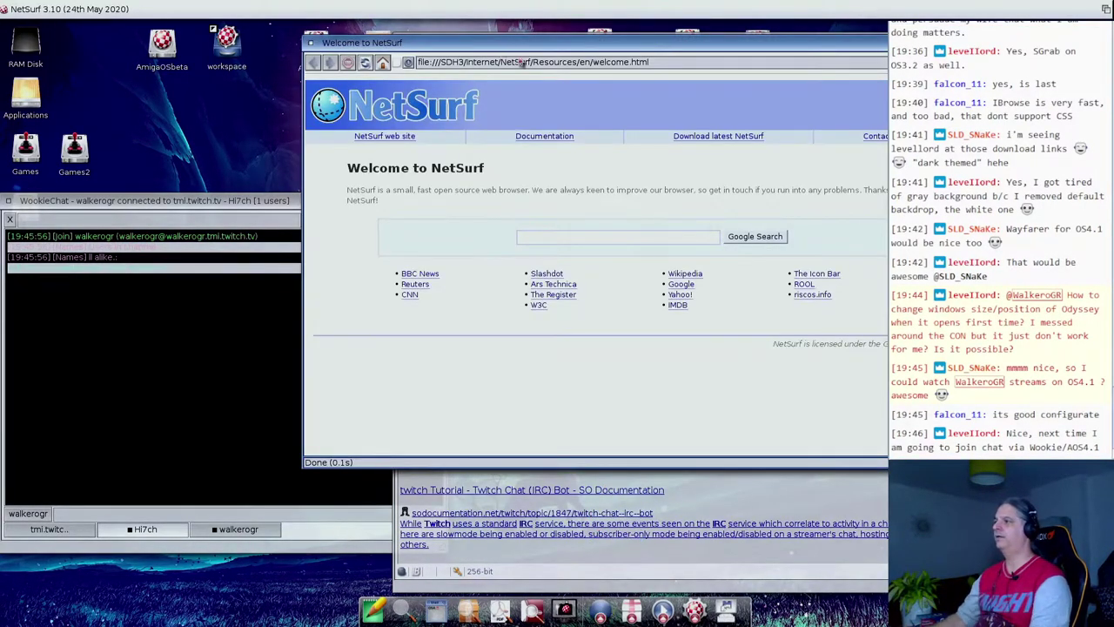
{"action": "key", "text": "ctrl+v"}
{"action": "key", "text": "Return"}
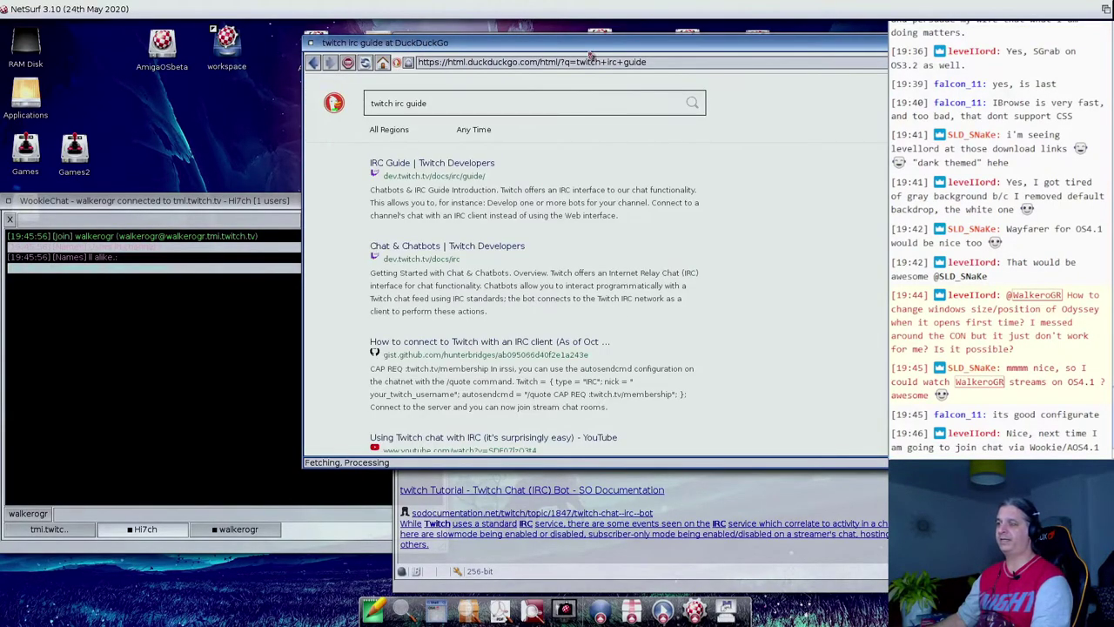
{"action": "left_click_drag", "start_coordinate": [589, 42], "coordinate": [368, 56]}
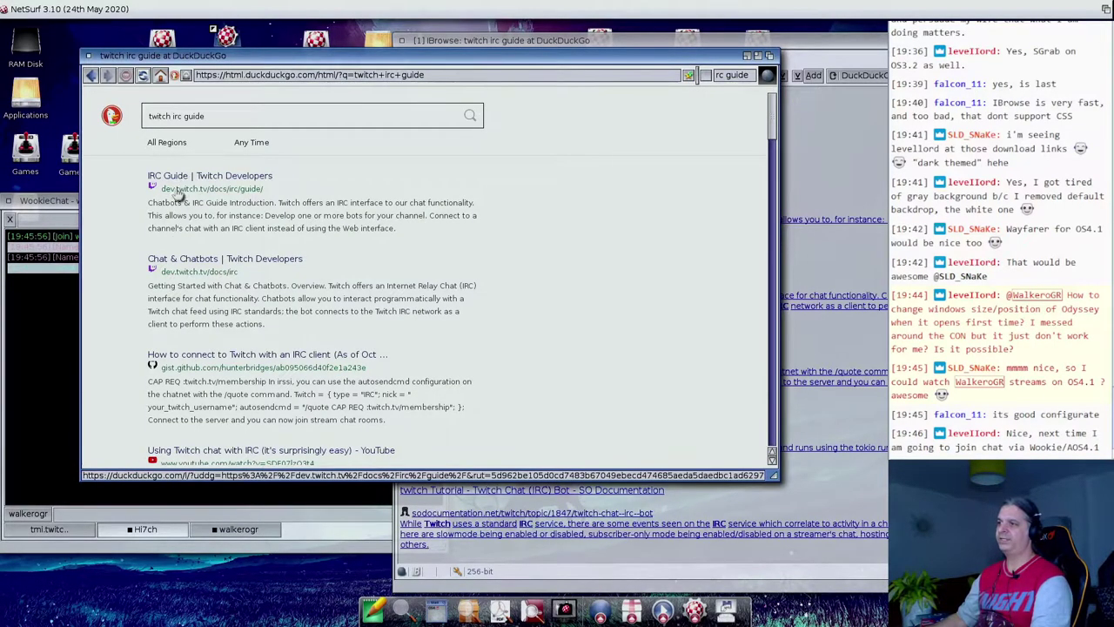
{"action": "left_click", "coordinate": [167, 195]}
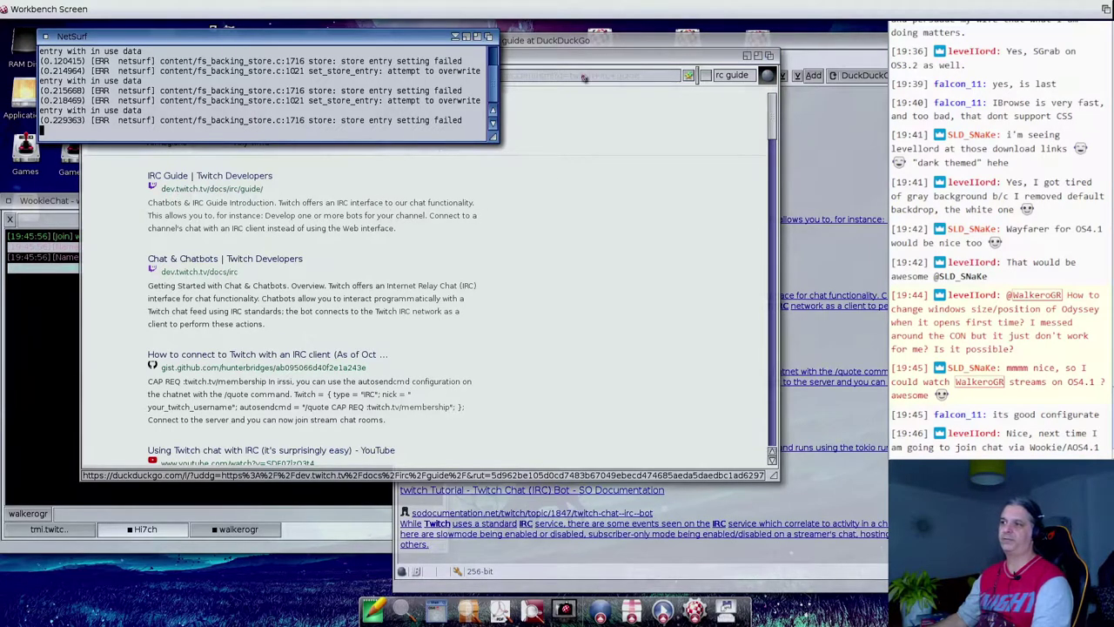
{"action": "left_click", "coordinate": [454, 37]}
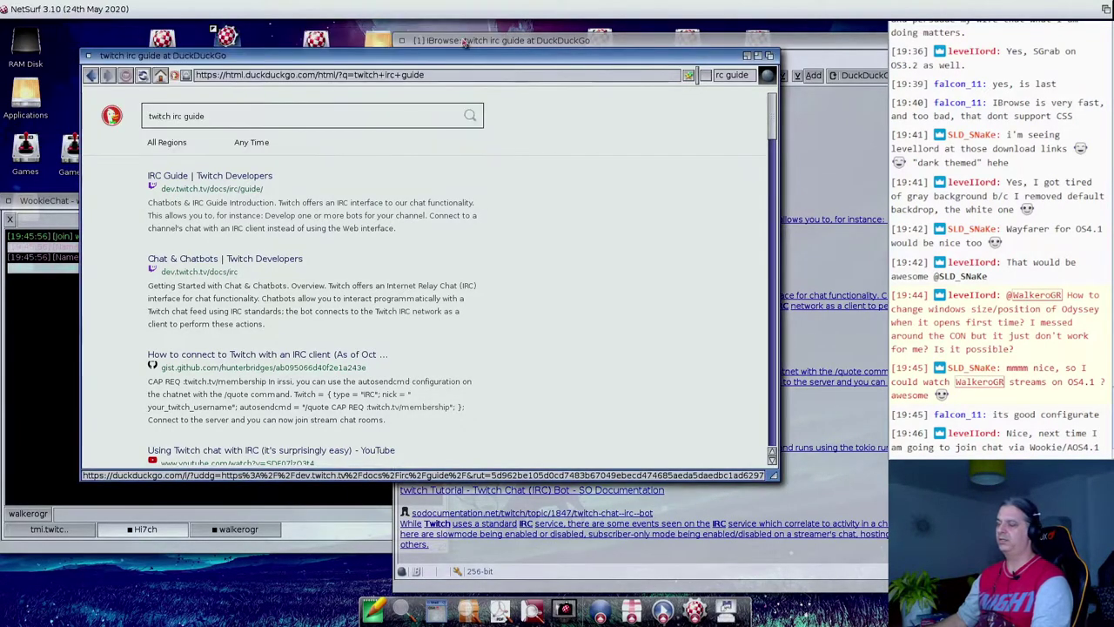
{"action": "left_click", "coordinate": [184, 183]}
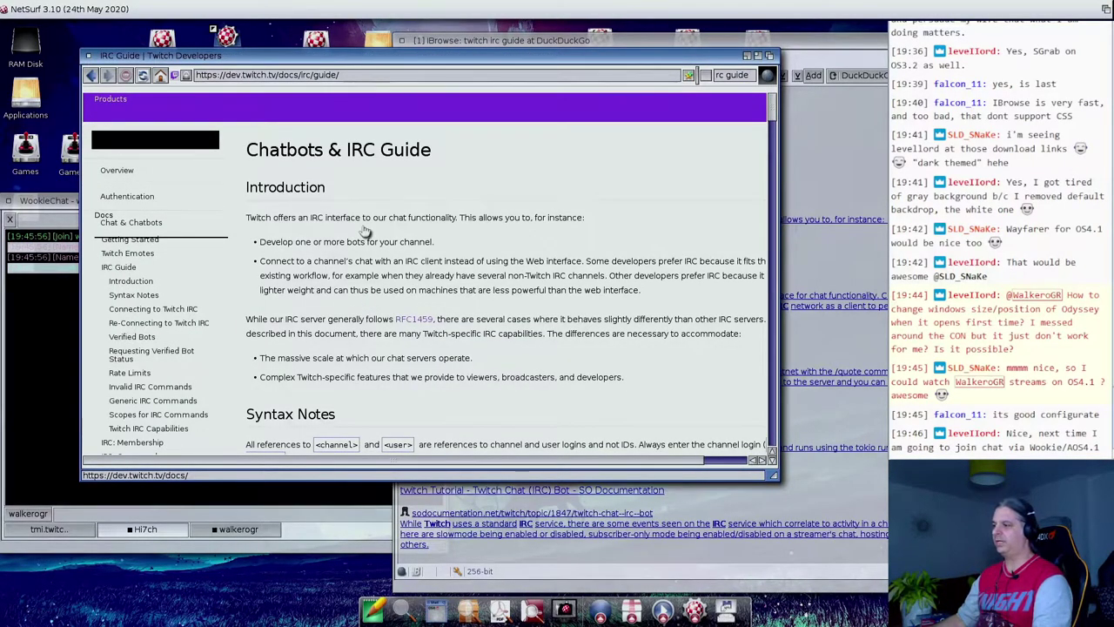
Step: Scroll the Twitch IRC guide down to the Connecting to Twitch IRC section
{"action": "scroll", "coordinate": [366, 231], "scroll_direction": "down", "scroll_amount": 3}
{"action": "scroll", "coordinate": [366, 231], "scroll_direction": "down", "scroll_amount": 2}
{"action": "scroll", "coordinate": [366, 231], "scroll_direction": "down", "scroll_amount": 1}
{"action": "scroll", "coordinate": [365, 230], "scroll_direction": "down", "scroll_amount": 1}
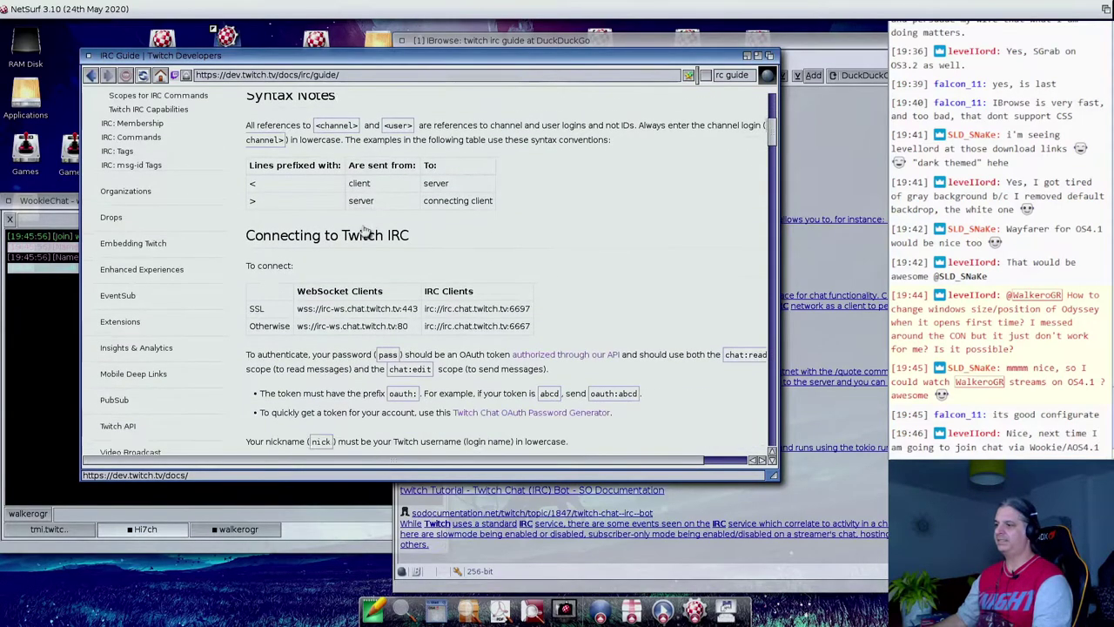
{"action": "scroll", "coordinate": [365, 230], "scroll_direction": "down", "scroll_amount": 2}
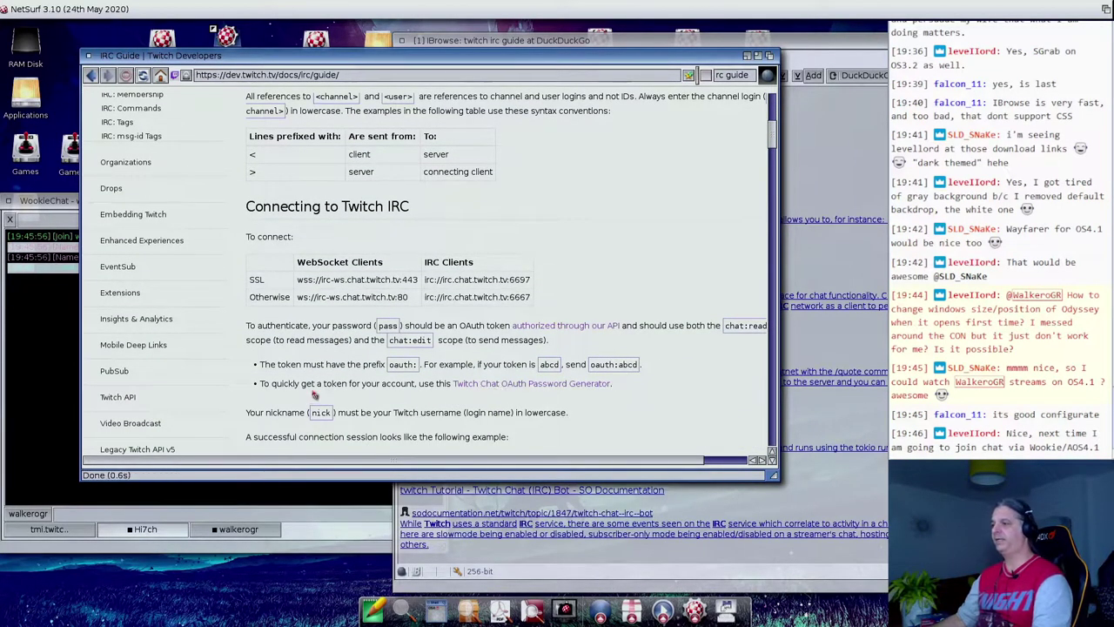
{"action": "scroll", "coordinate": [319, 395], "scroll_direction": "down", "scroll_amount": 1}
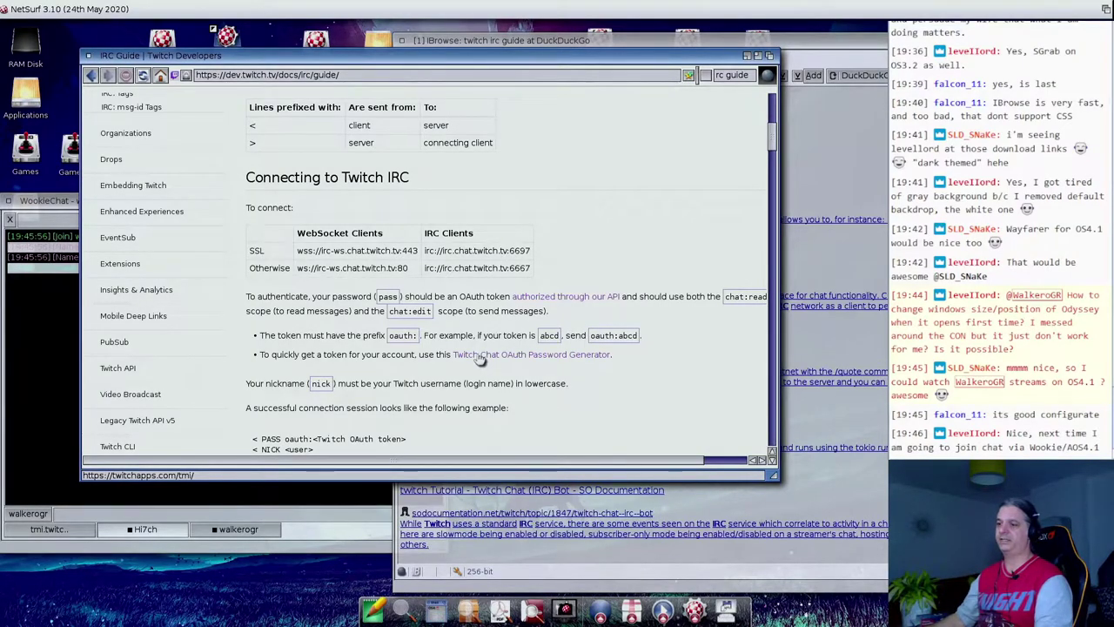
Step: Show WookieChat's Status tab and open the saved server list with irc.chat.twitch.tv, moved upper left
{"action": "left_click", "coordinate": [80, 519]}
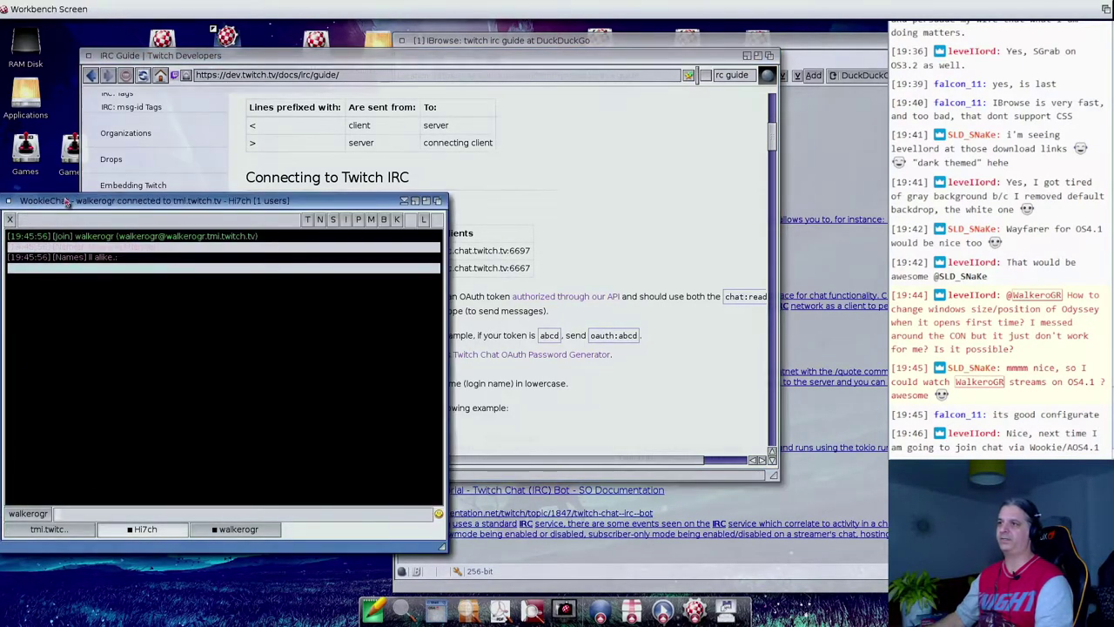
{"action": "left_click", "coordinate": [63, 529]}
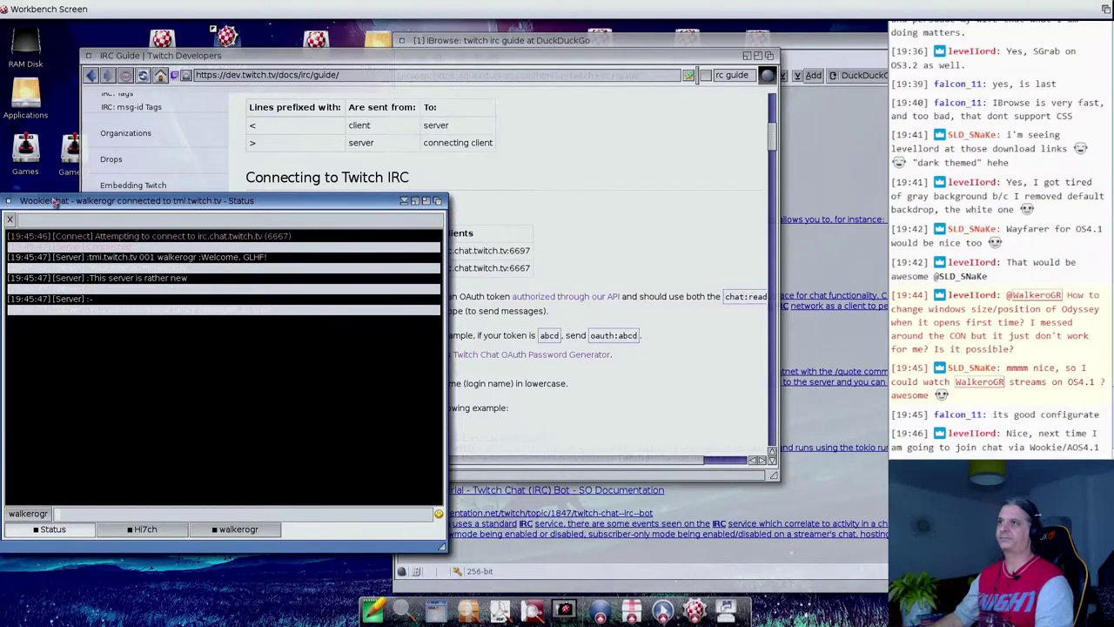
{"action": "right_click", "coordinate": [17, 9]}
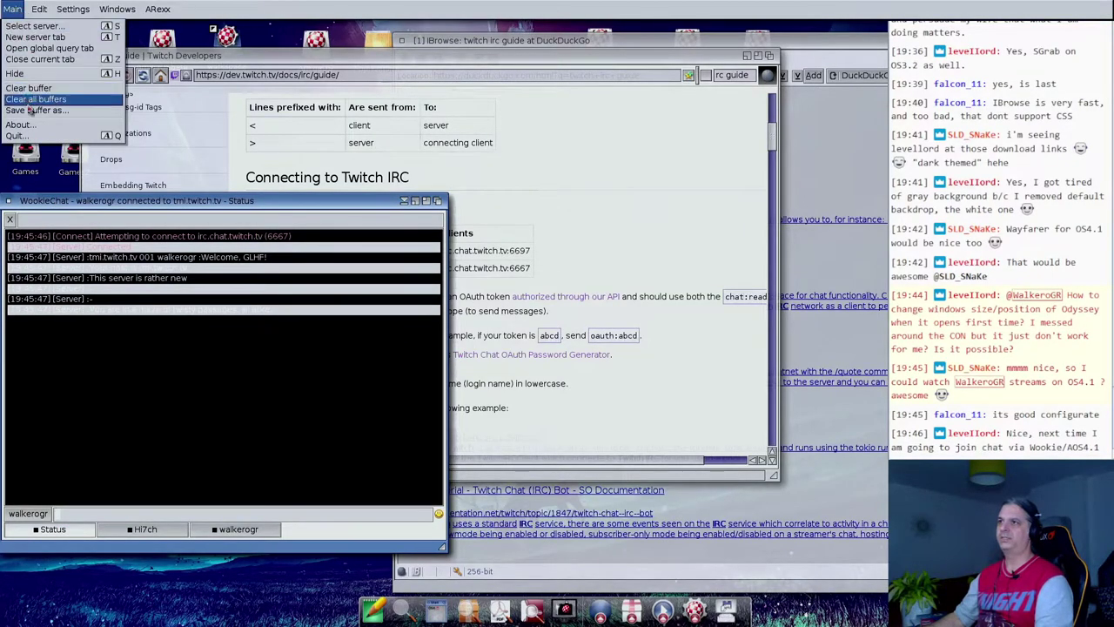
{"action": "left_click", "coordinate": [26, 37]}
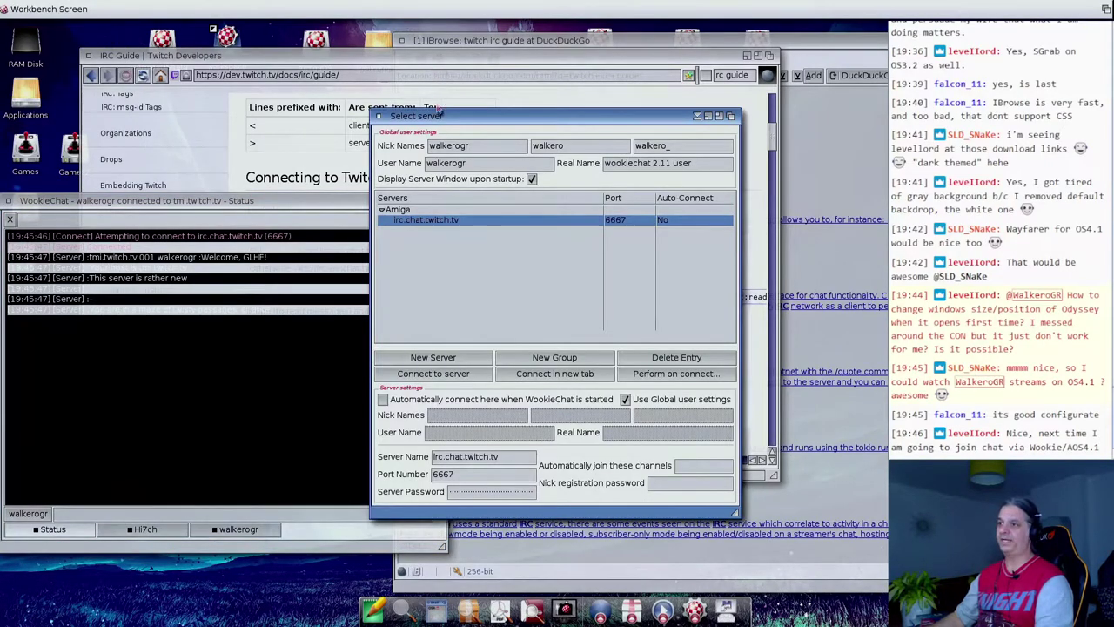
{"action": "left_click_drag", "start_coordinate": [440, 112], "coordinate": [111, 94]}
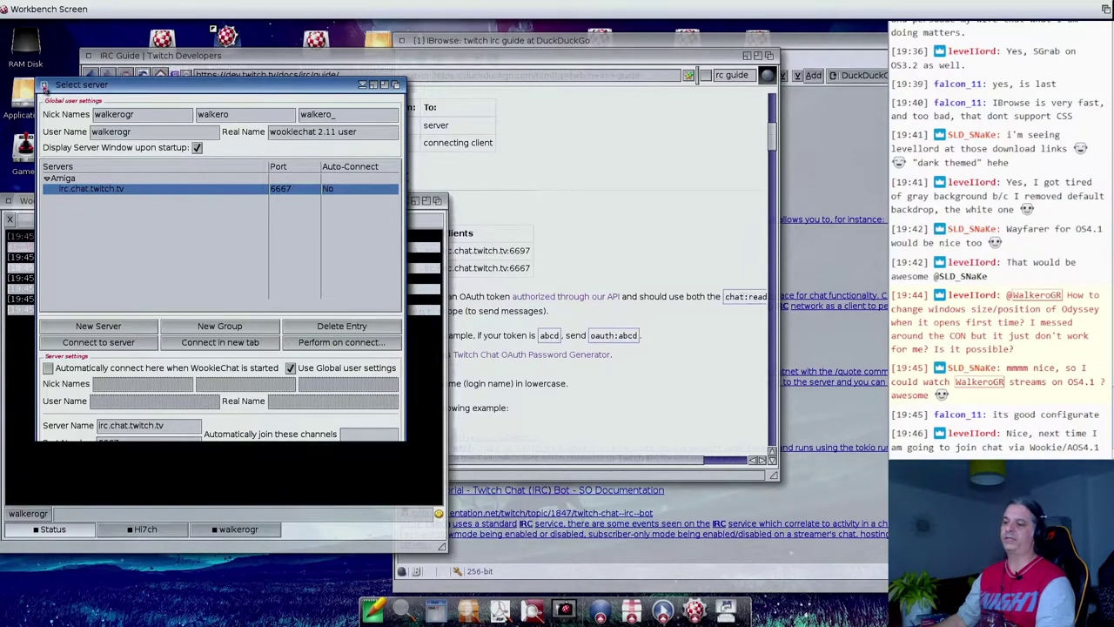
Step: Close the server list, enter '/join #' in the input field, and switch to the Hi7ch channel
{"action": "left_click", "coordinate": [43, 85]}
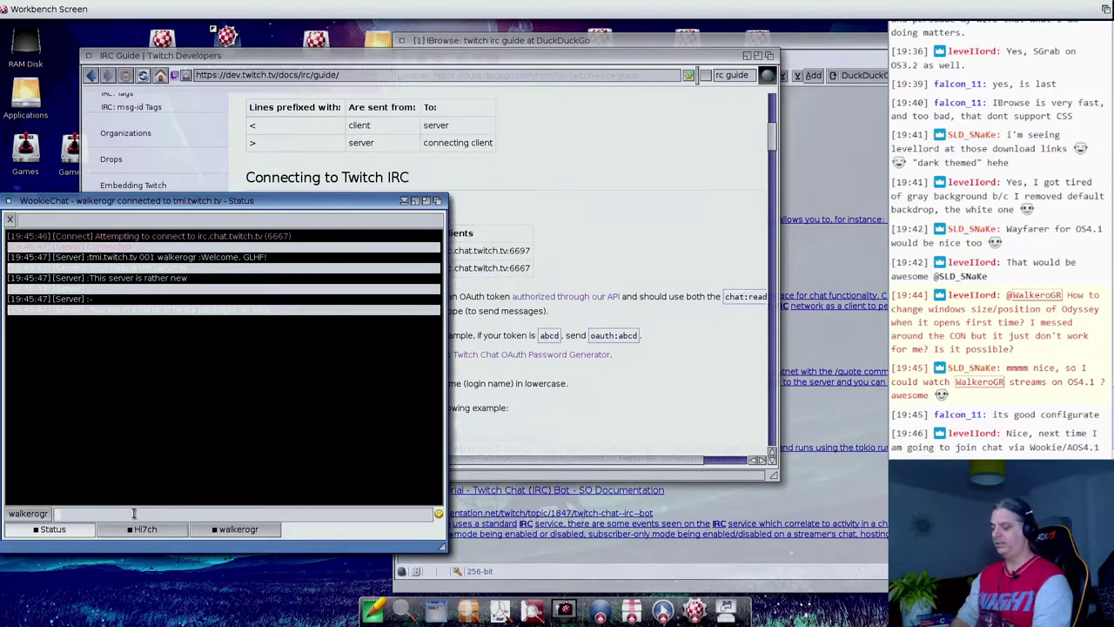
{"action": "type", "text": "/joi"}
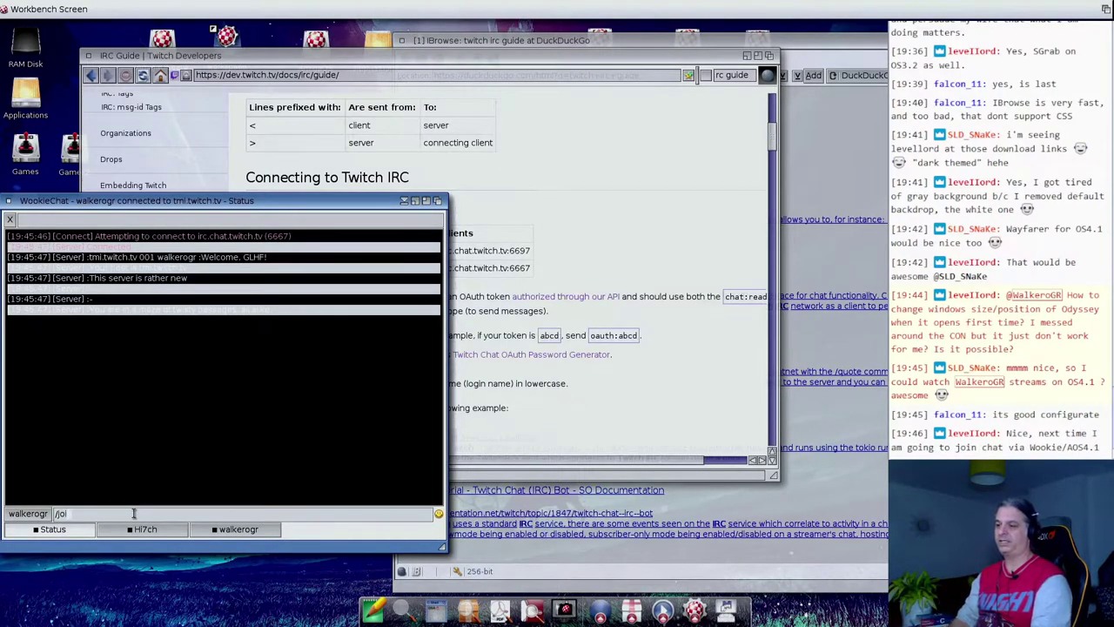
{"action": "type", "text": "n #"}
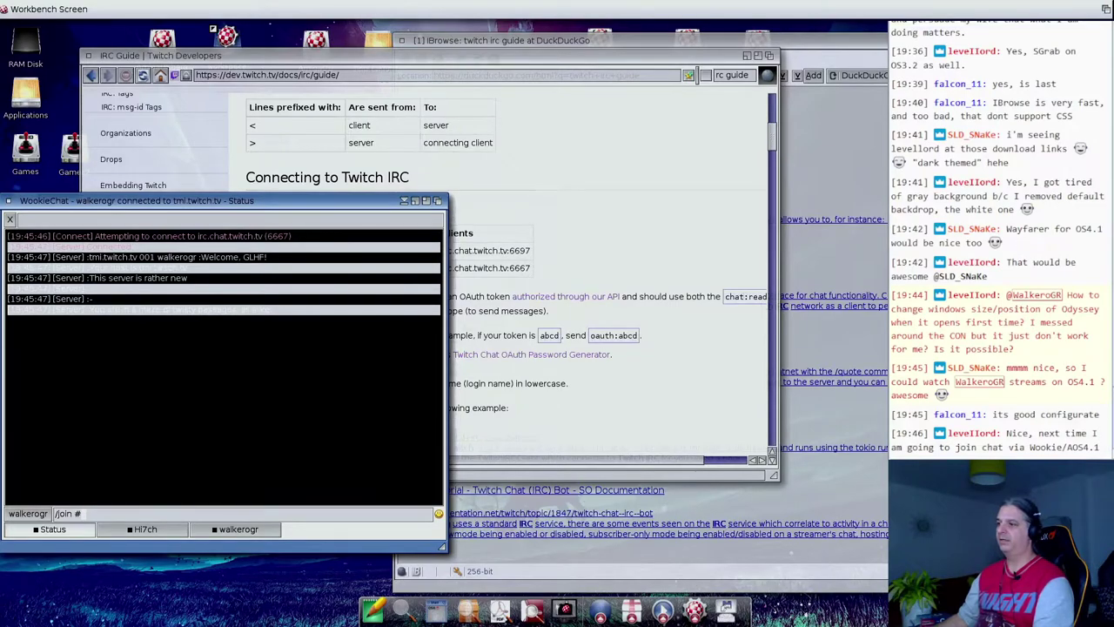
{"action": "left_click", "coordinate": [151, 529]}
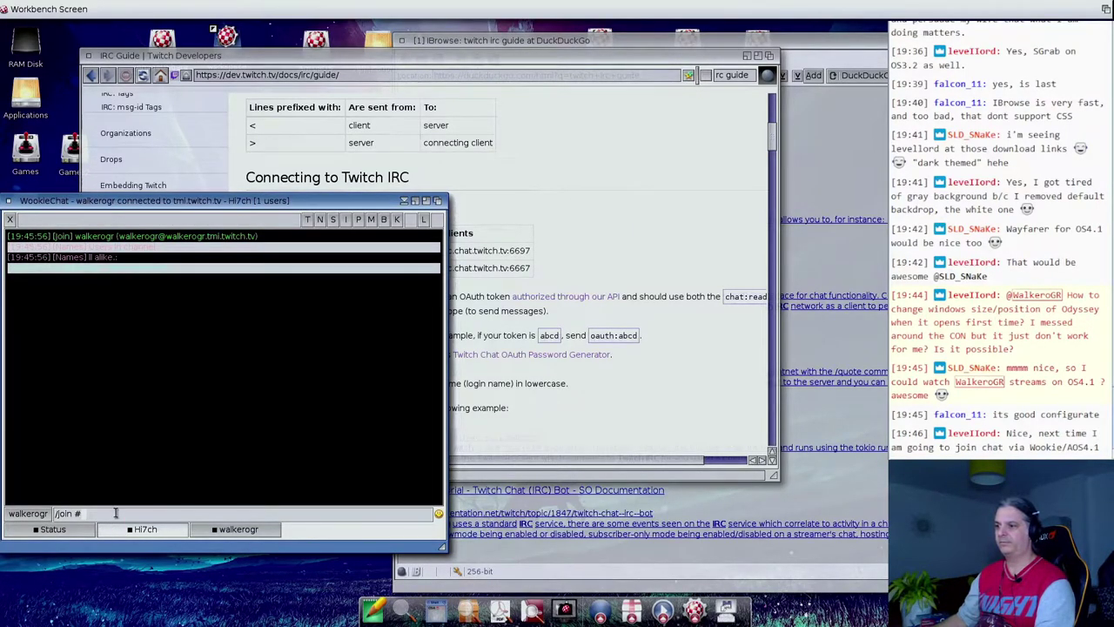
Step: Close the old Hi7ch and walkerogr channel tabs
{"action": "left_click", "coordinate": [10, 219]}
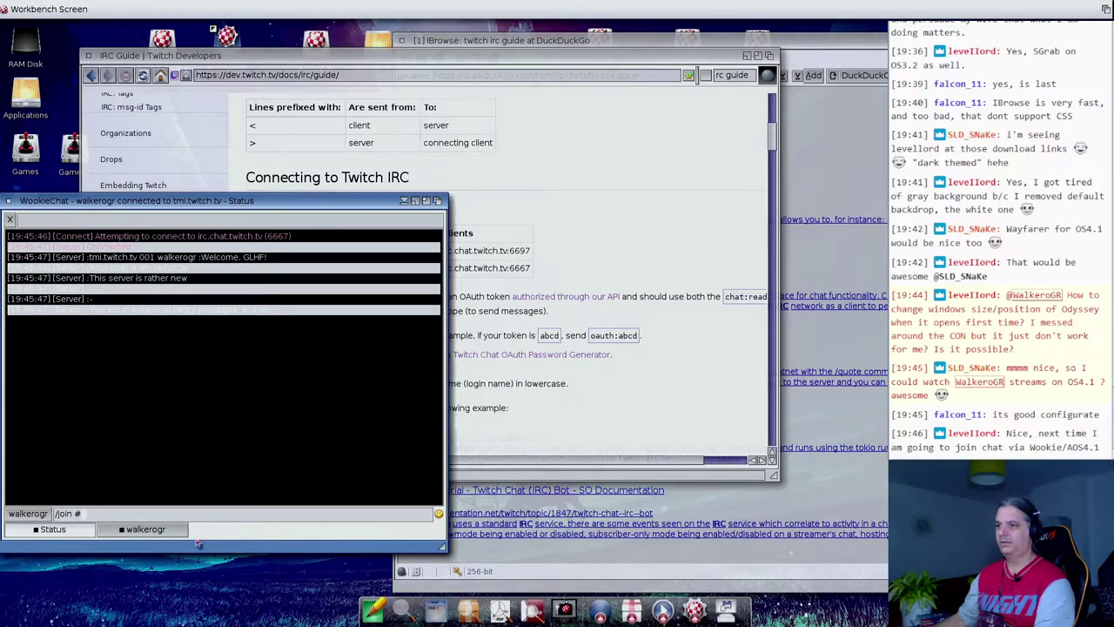
{"action": "left_click", "coordinate": [158, 531]}
{"action": "left_click", "coordinate": [9, 220]}
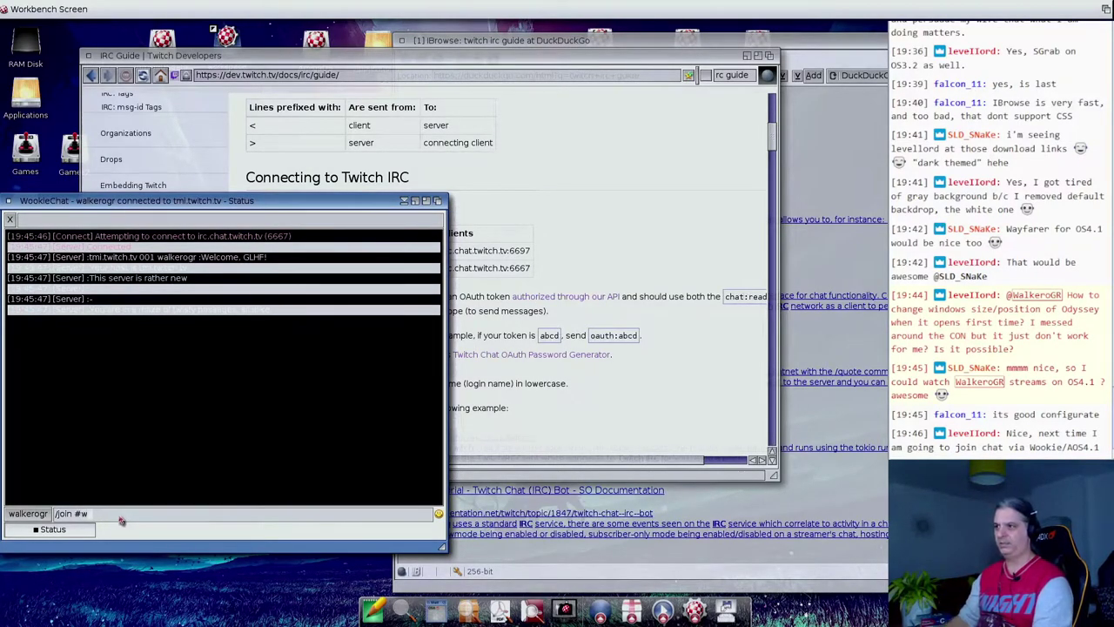
Step: Join #walkerogr and post 'hello everyone on chat' to the channel
{"action": "type", "text": "walkerogr"}
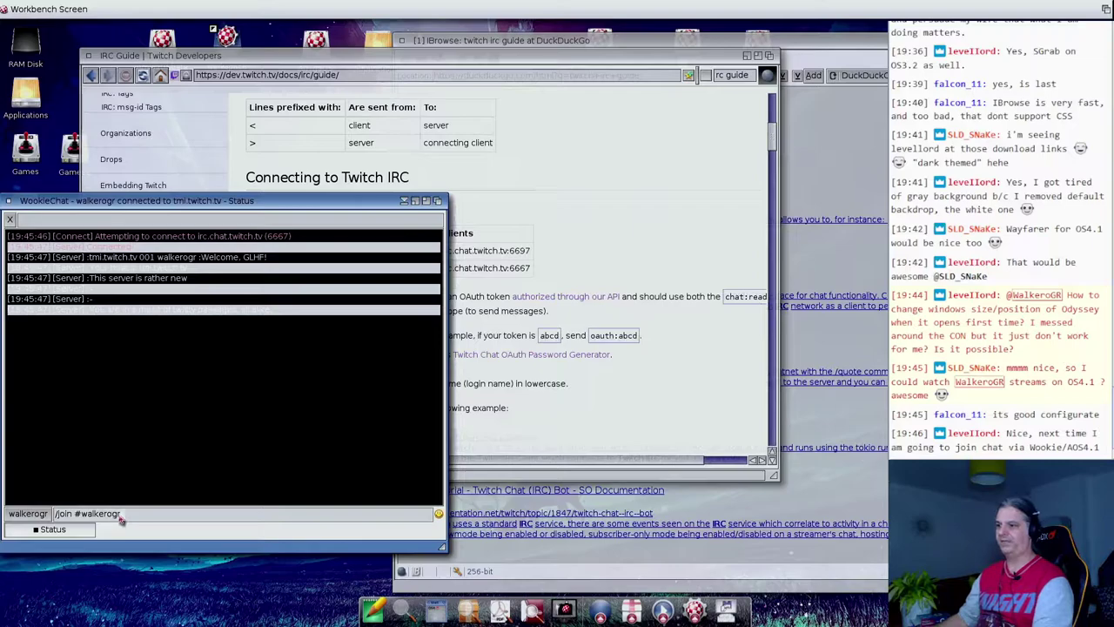
{"action": "key", "text": "Return"}
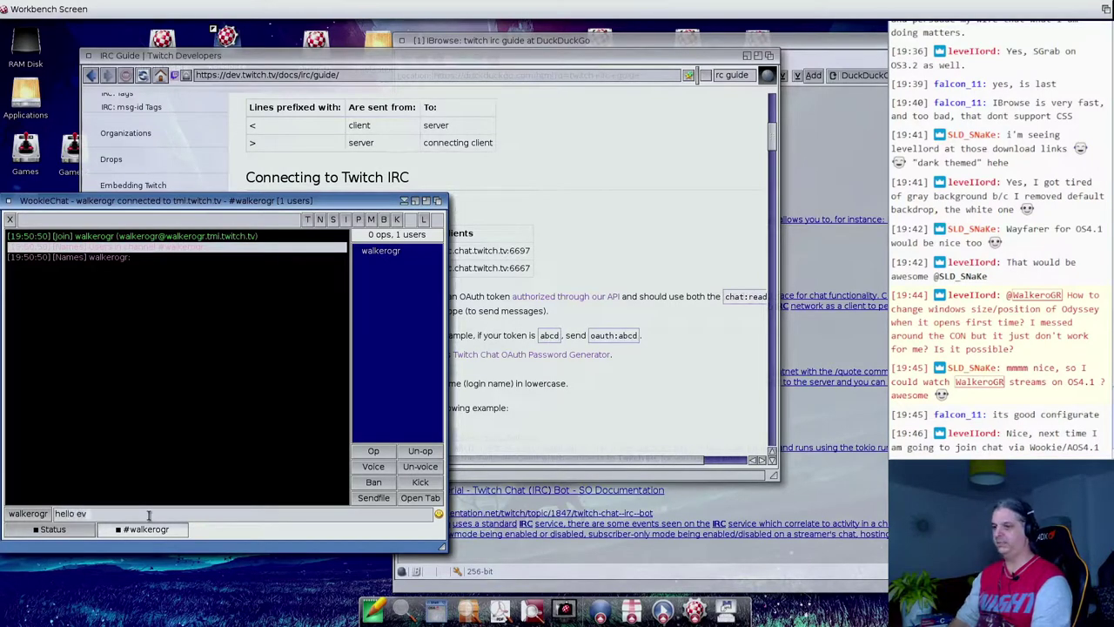
{"action": "type", "text": "eryone on chat"}
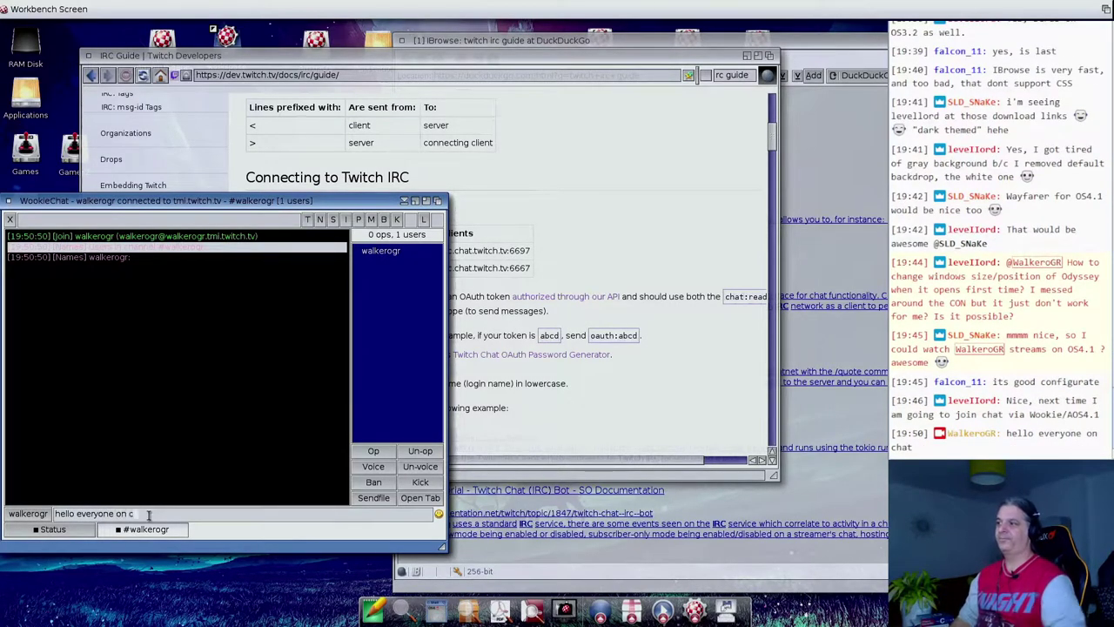
{"action": "key", "text": "Return"}
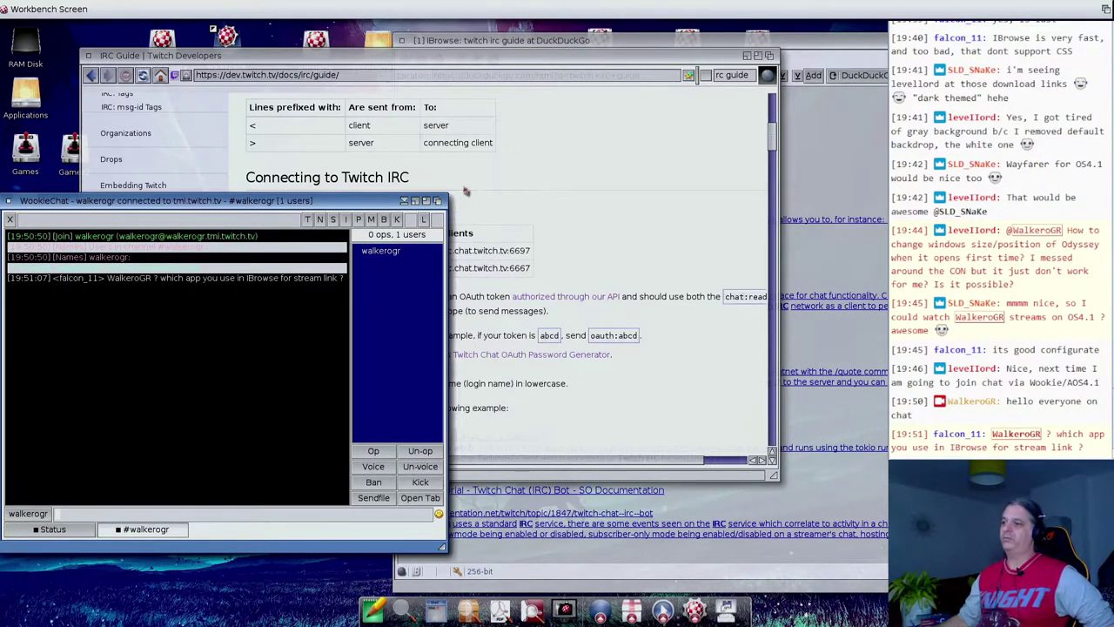
Step: Move the WookieChat window lower, then close NetSurf's Twitch IRC guide and console log
{"action": "mouse_move", "coordinate": [358, 207]}
{"action": "left_mouse_down"}
{"action": "mouse_move", "coordinate": [372, 208]}
{"action": "mouse_move", "coordinate": [376, 271]}
{"action": "left_mouse_up"}
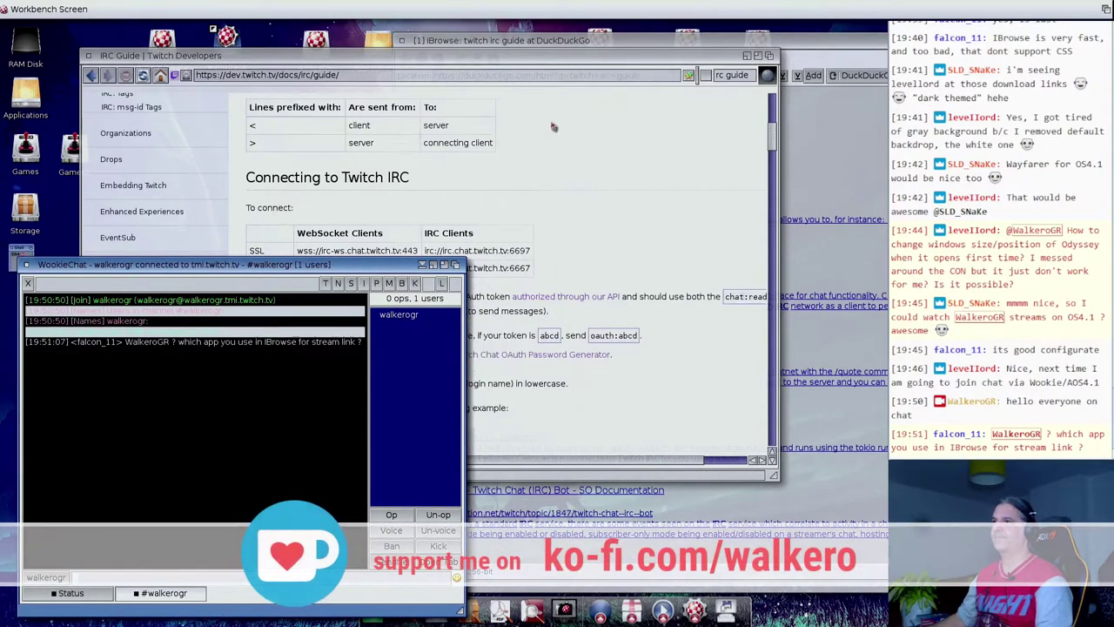
{"action": "left_click", "coordinate": [178, 58]}
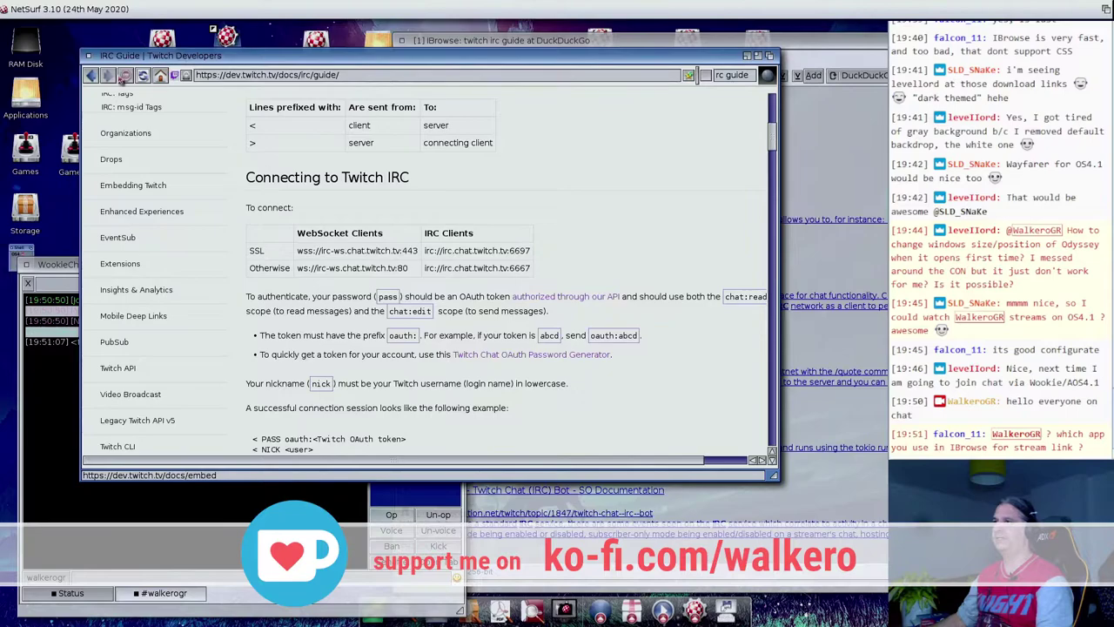
{"action": "left_click", "coordinate": [88, 55]}
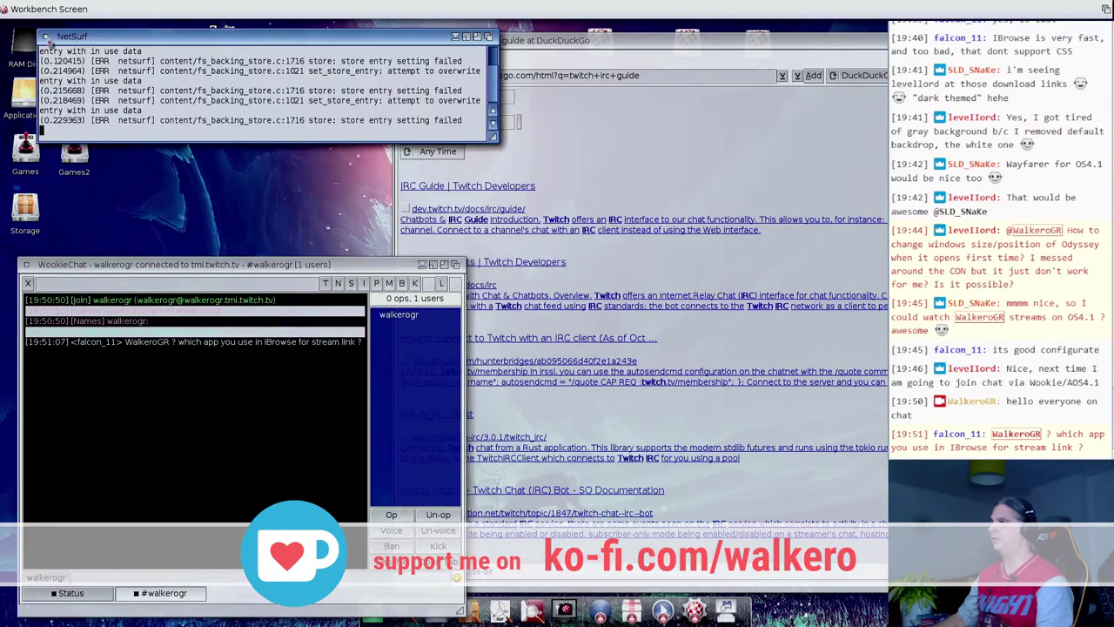
{"action": "left_click", "coordinate": [46, 37]}
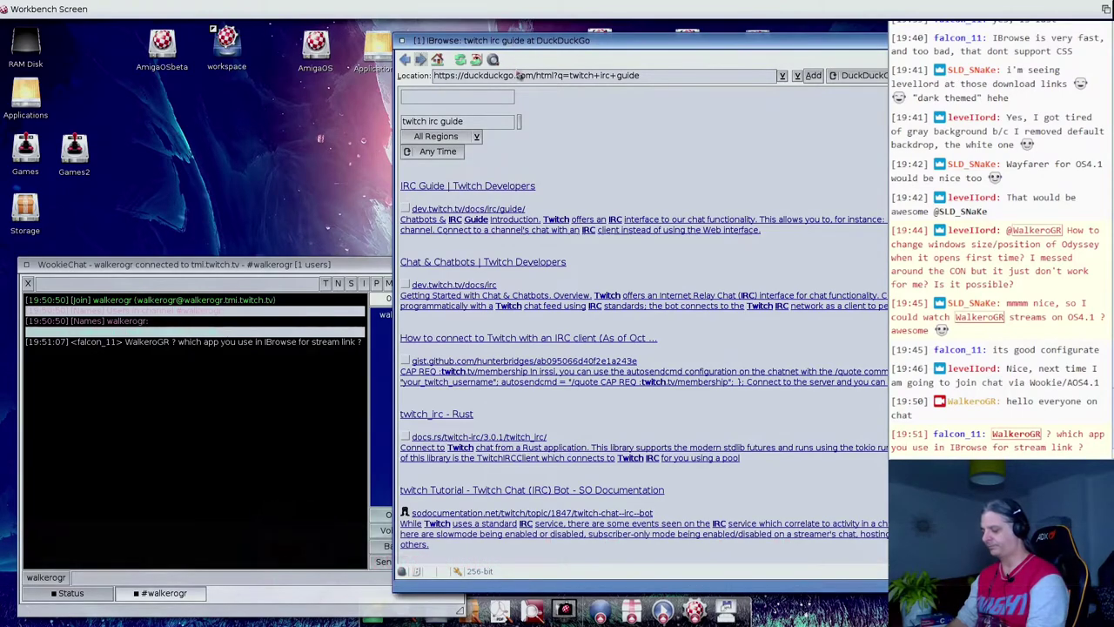
Step: Load os4depot.net, search for aiostreams, and open the aiostreams.lha readme page
{"action": "left_click", "coordinate": [517, 75]}
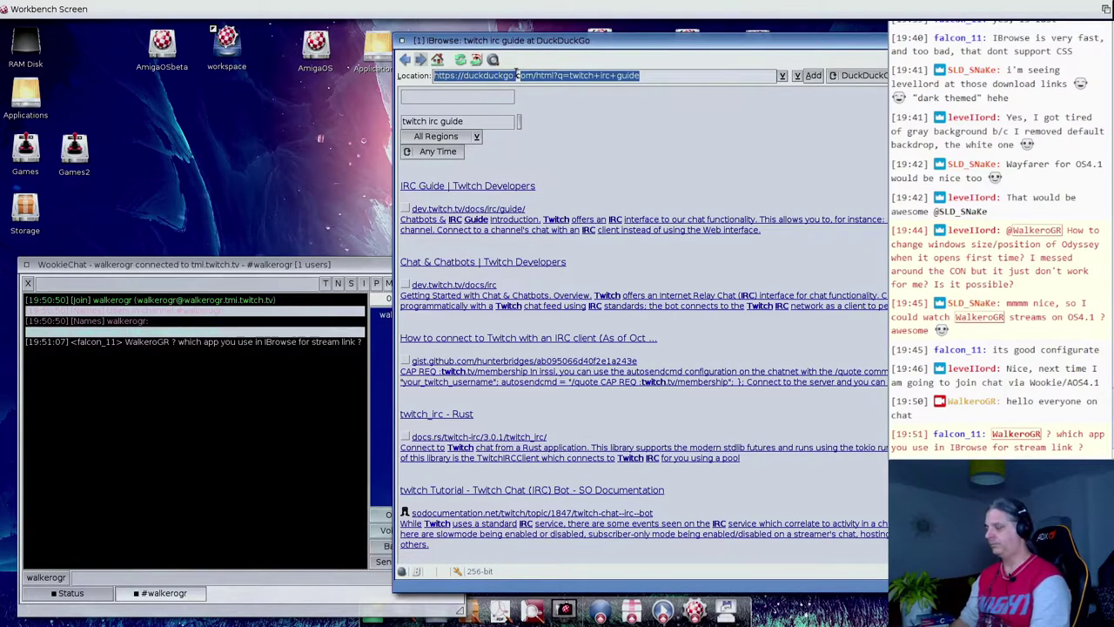
{"action": "type", "text": "os4depot.net/"}
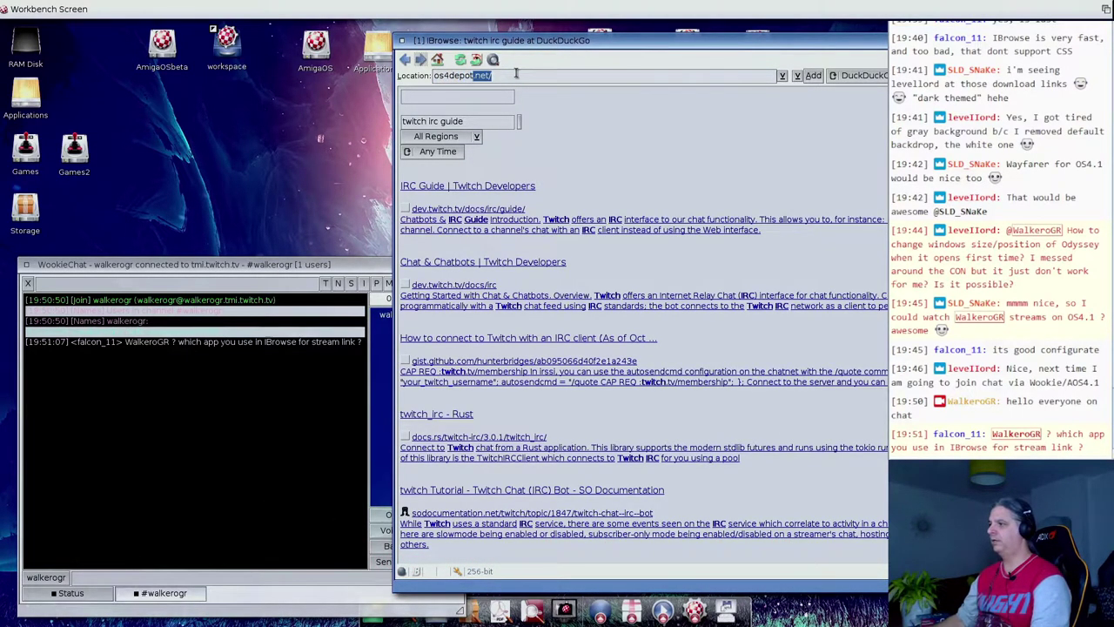
{"action": "key", "text": "Return"}
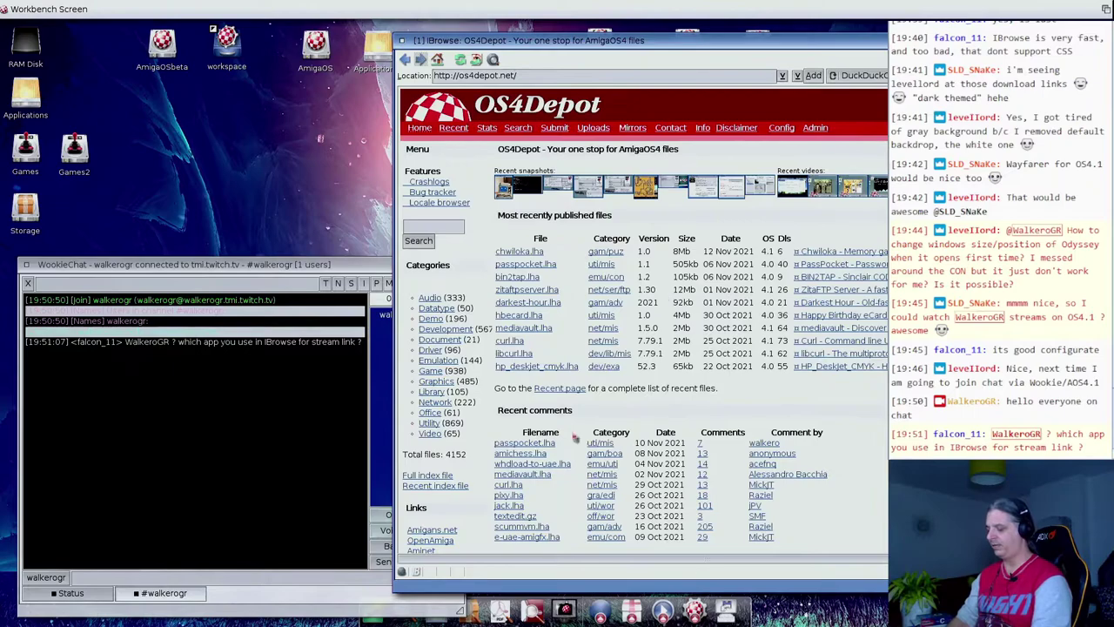
{"action": "left_click", "coordinate": [429, 225]}
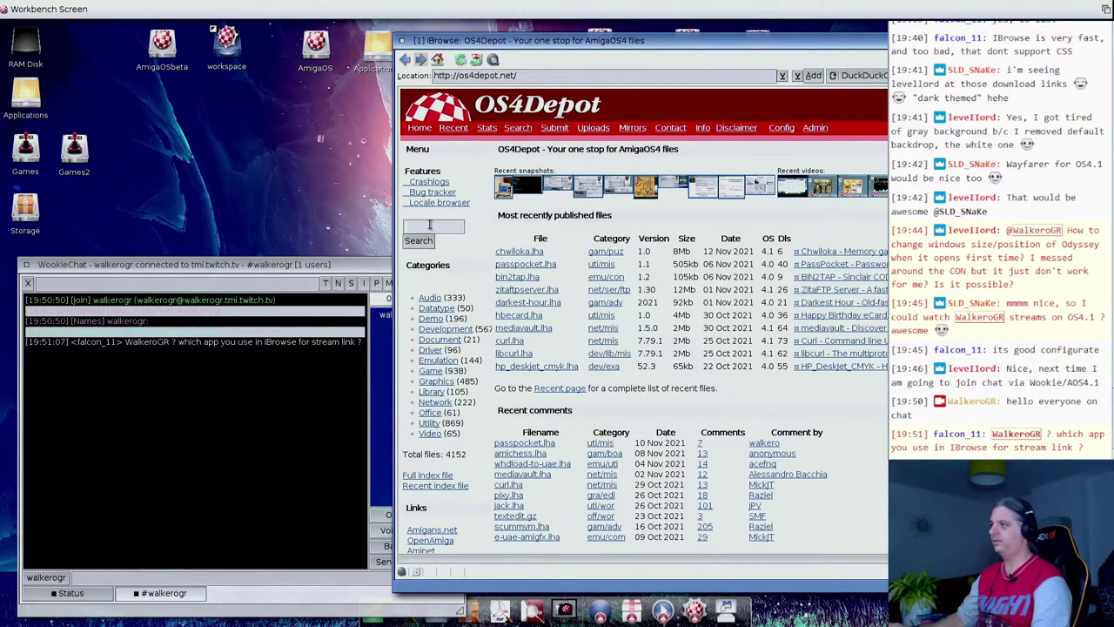
{"action": "type", "text": "aiostreams"}
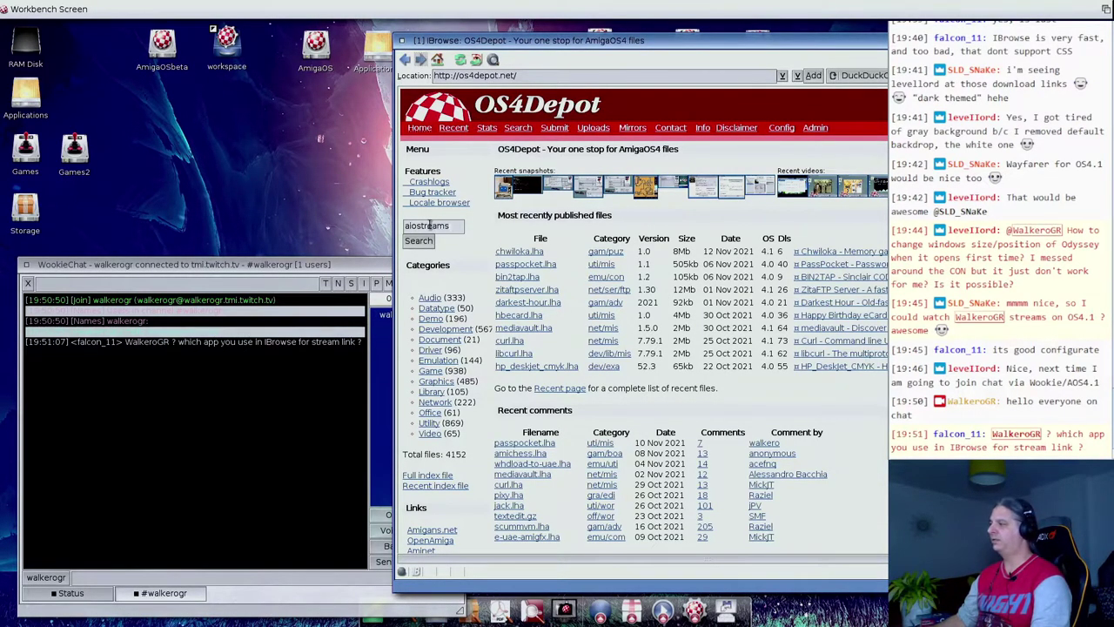
{"action": "key", "text": "Return"}
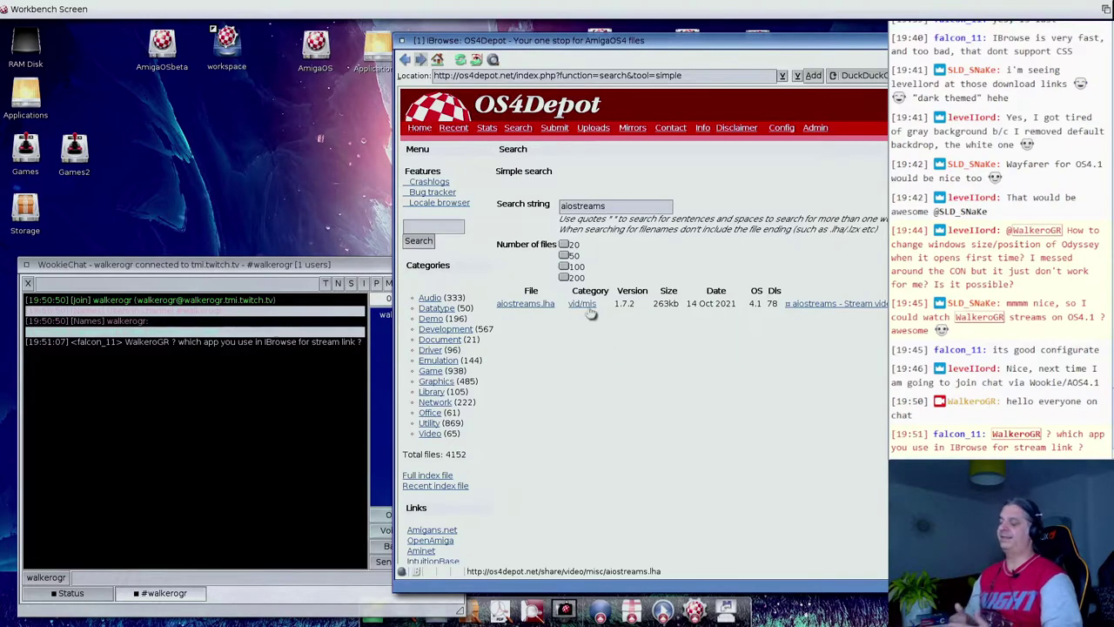
{"action": "left_click", "coordinate": [810, 304]}
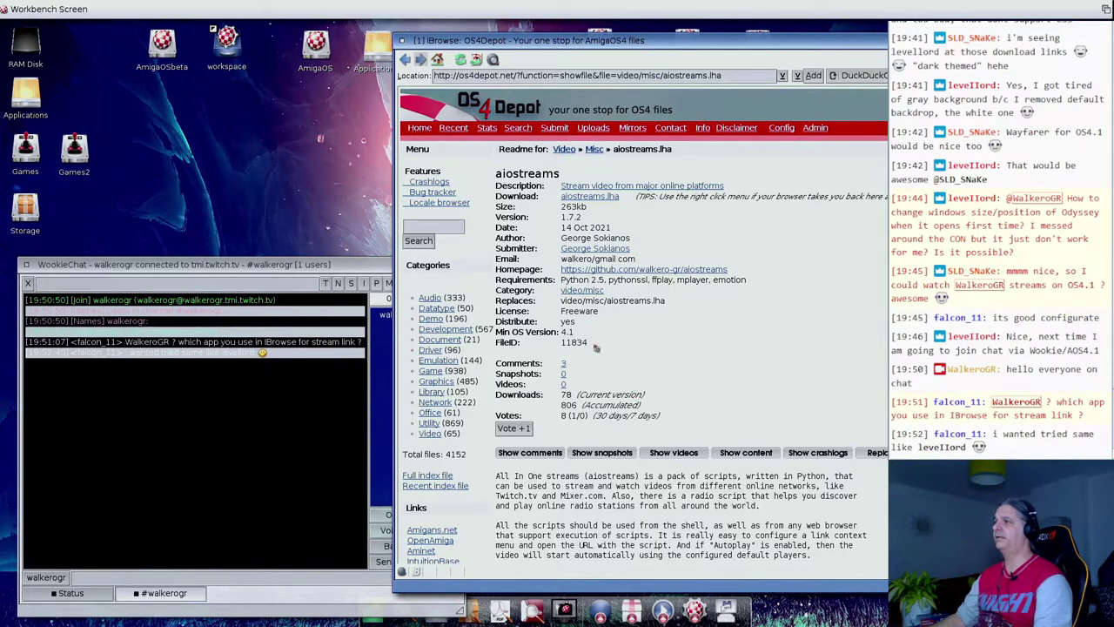
Step: Open IBrowse Preferences at the GUI > FAB Menus settings
{"action": "right_click", "coordinate": [550, 6]}
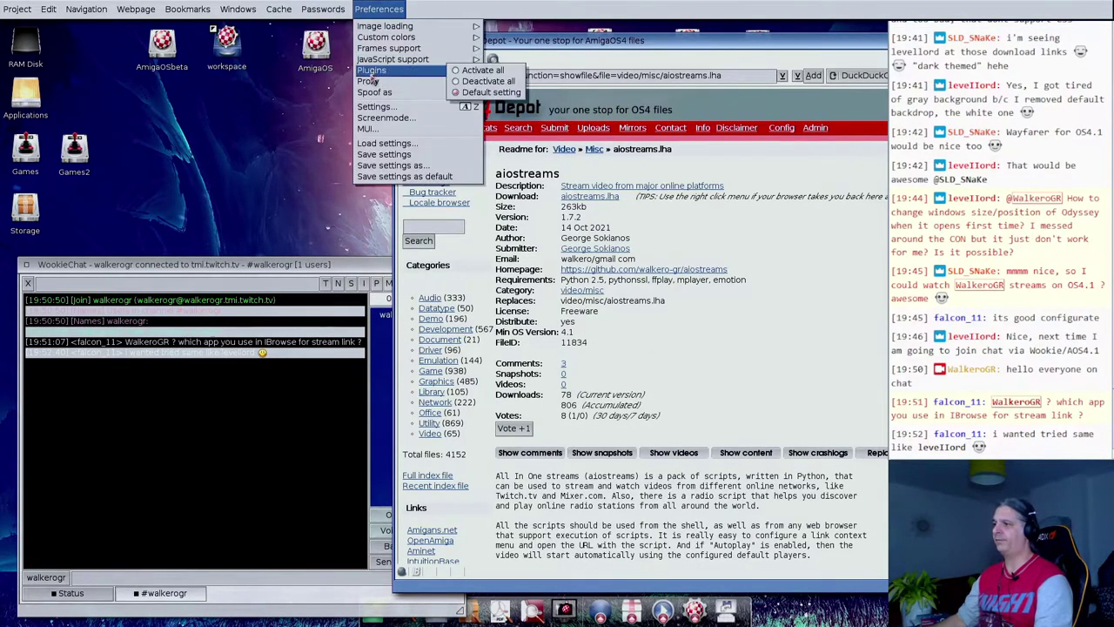
{"action": "left_click", "coordinate": [375, 107]}
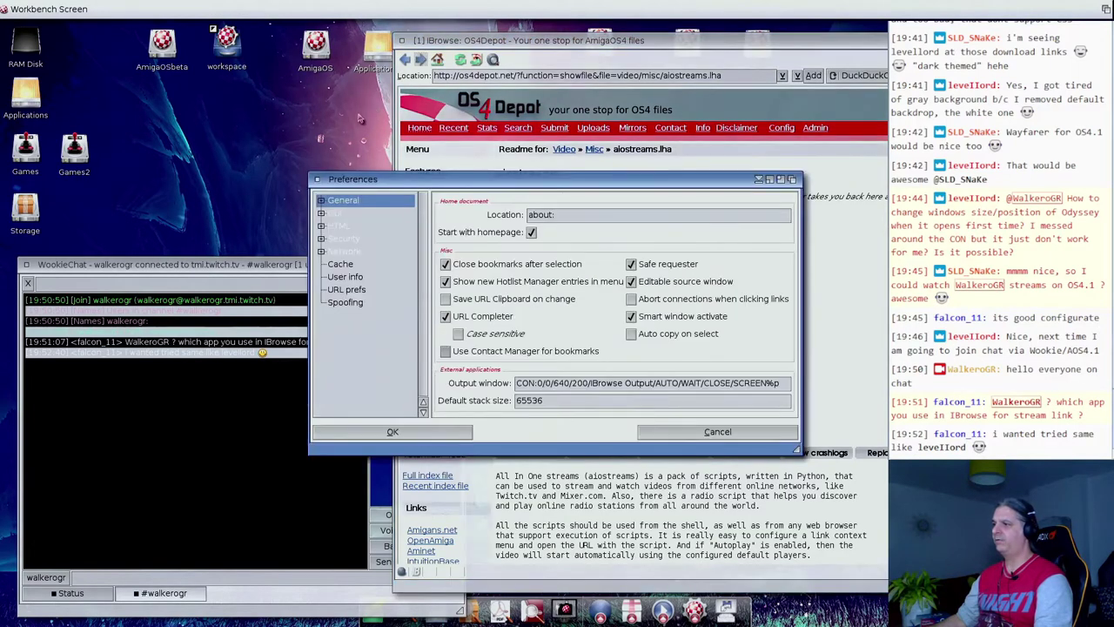
{"action": "left_click", "coordinate": [320, 226]}
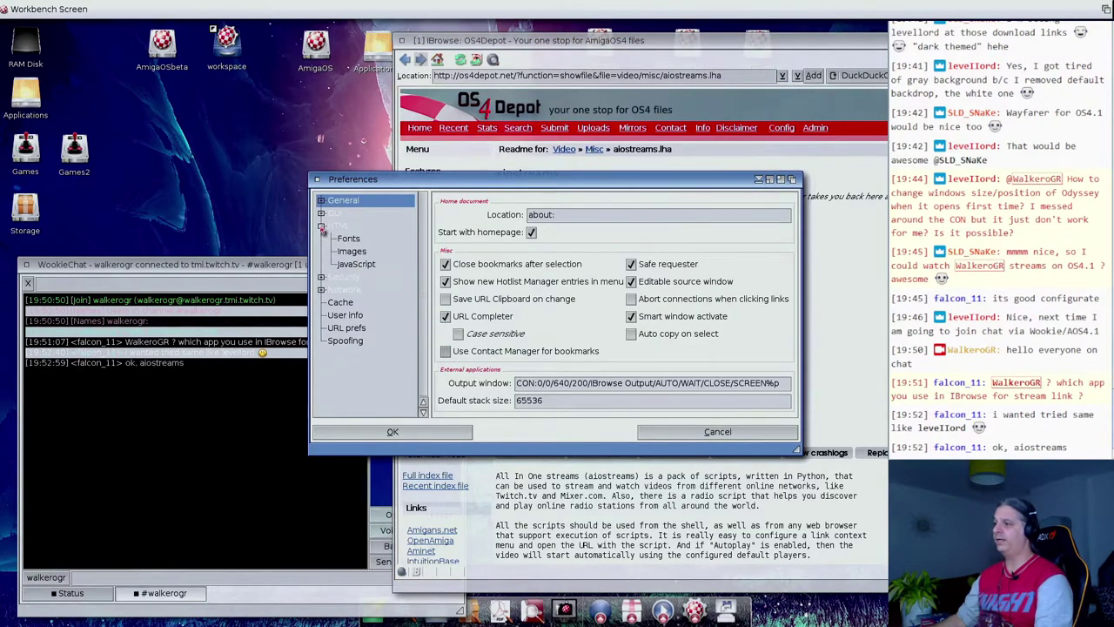
{"action": "left_click", "coordinate": [320, 214]}
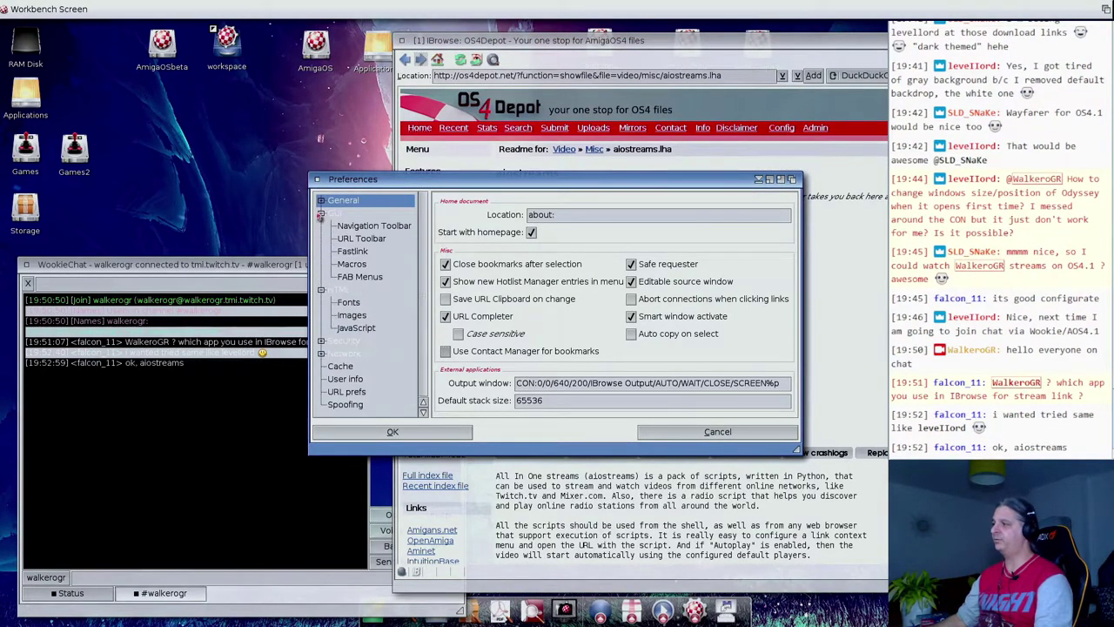
{"action": "left_click", "coordinate": [369, 277]}
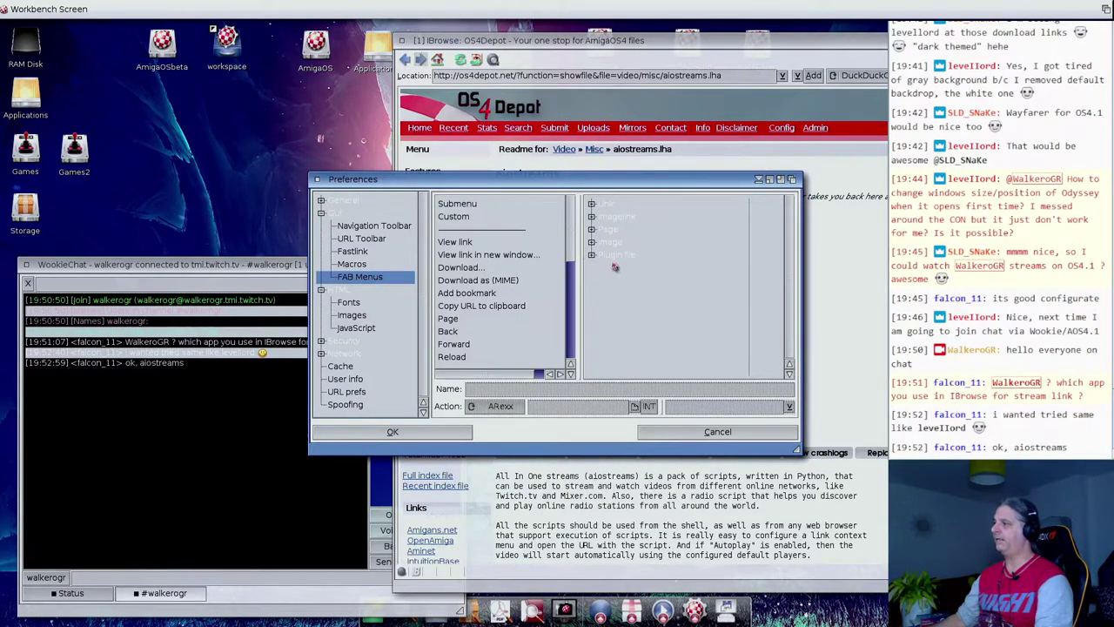
Step: Expand Link > aiostreams and show Play Twitch's full python twitch.py command
{"action": "left_click", "coordinate": [591, 206]}
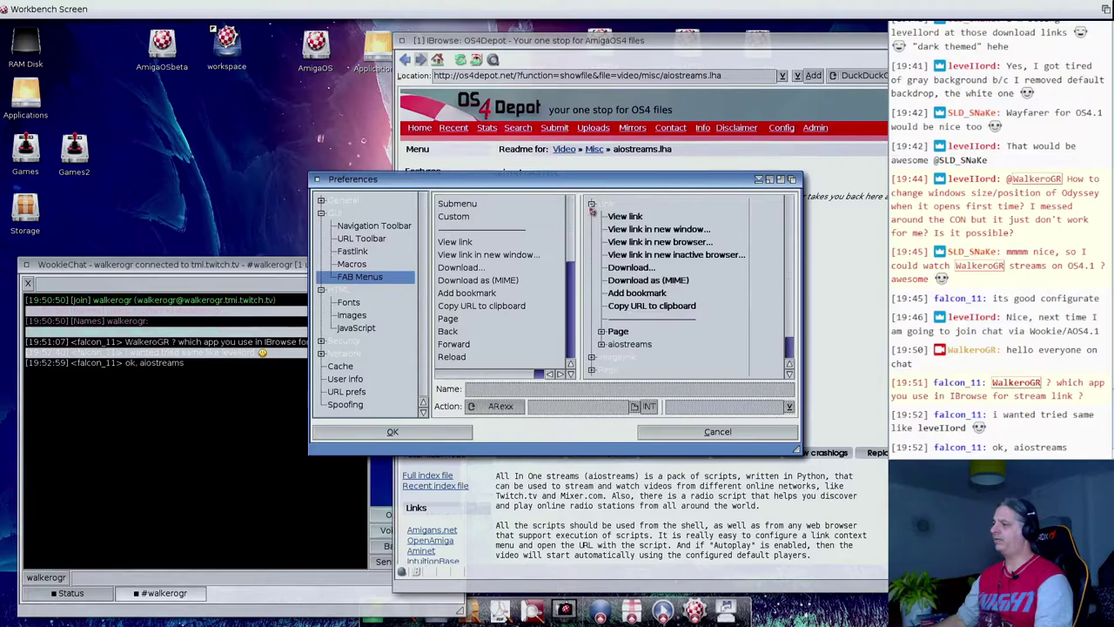
{"action": "left_click", "coordinate": [610, 346]}
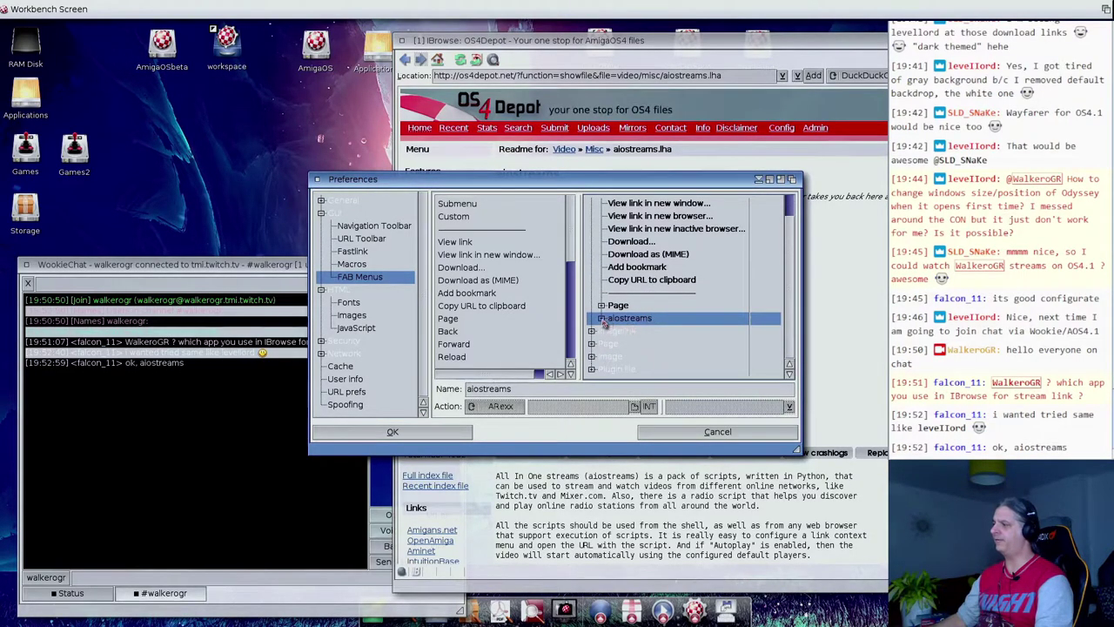
{"action": "left_click", "coordinate": [601, 319]}
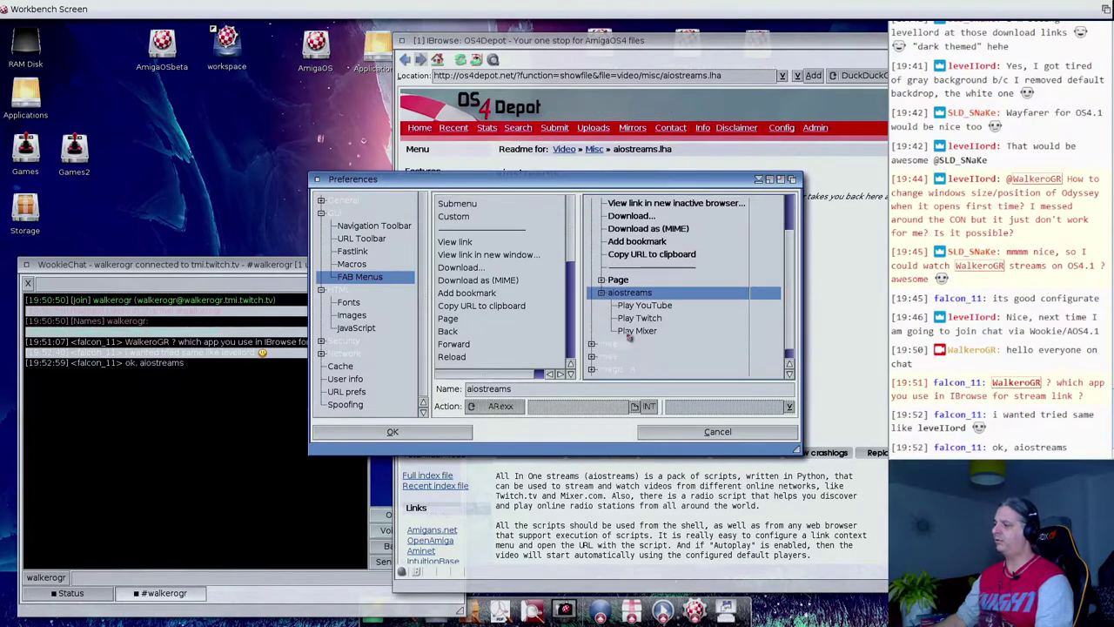
{"action": "left_click", "coordinate": [640, 306]}
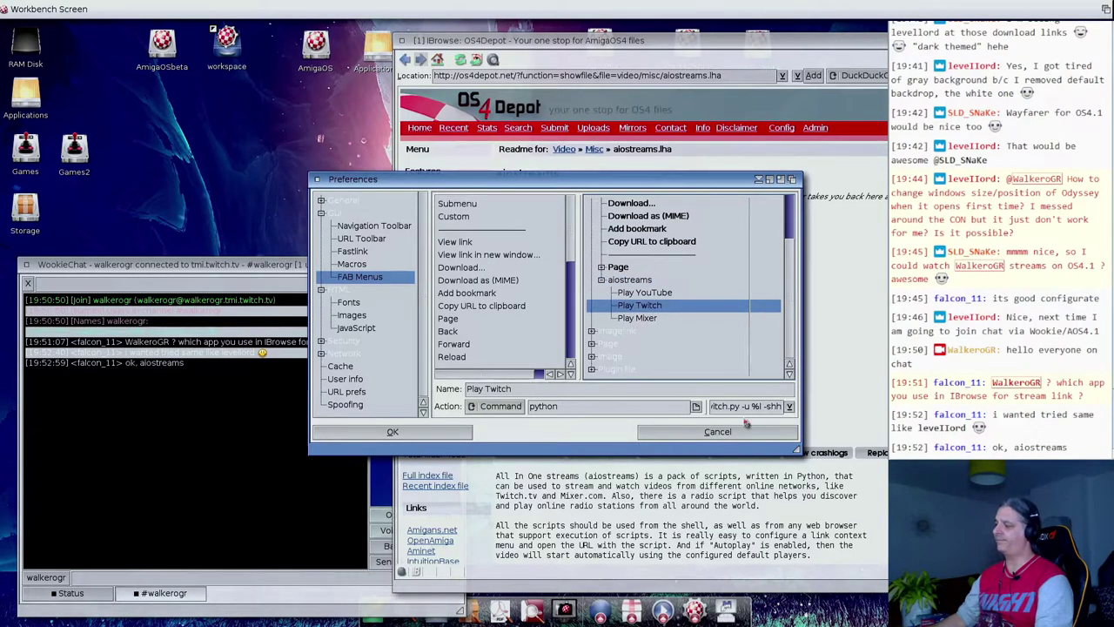
{"action": "mouse_move", "coordinate": [702, 407]}
{"action": "left_mouse_down"}
{"action": "mouse_move", "coordinate": [597, 409]}
{"action": "mouse_move", "coordinate": [608, 409]}
{"action": "left_mouse_up"}
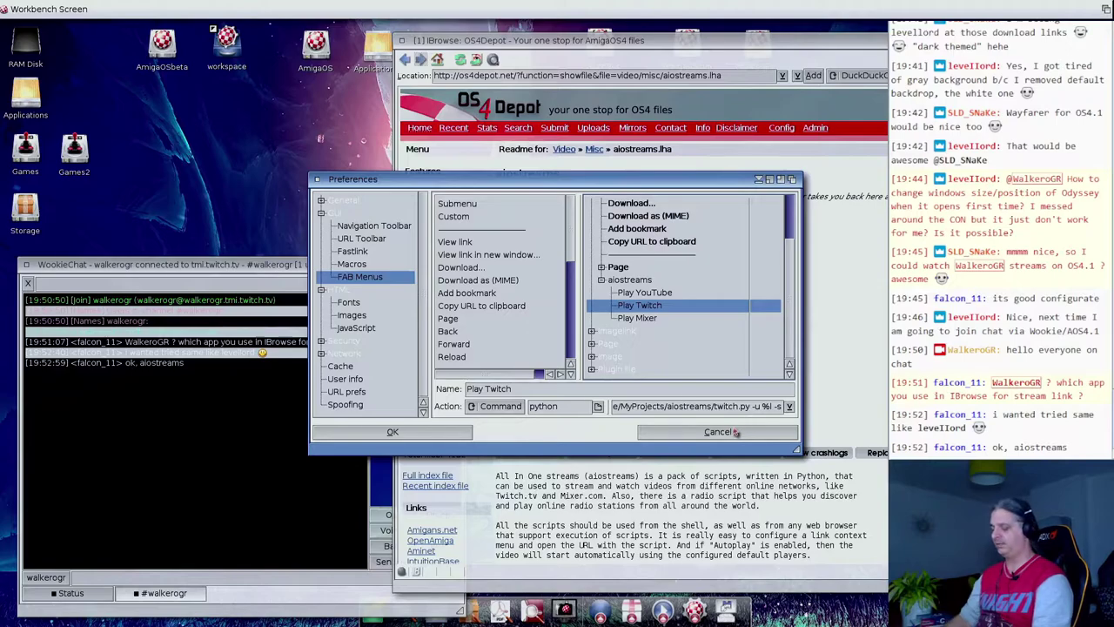
Step: Cancel Preferences without saving and load the aiostreams site
{"action": "left_click", "coordinate": [736, 432]}
{"action": "left_click", "coordinate": [643, 74]}
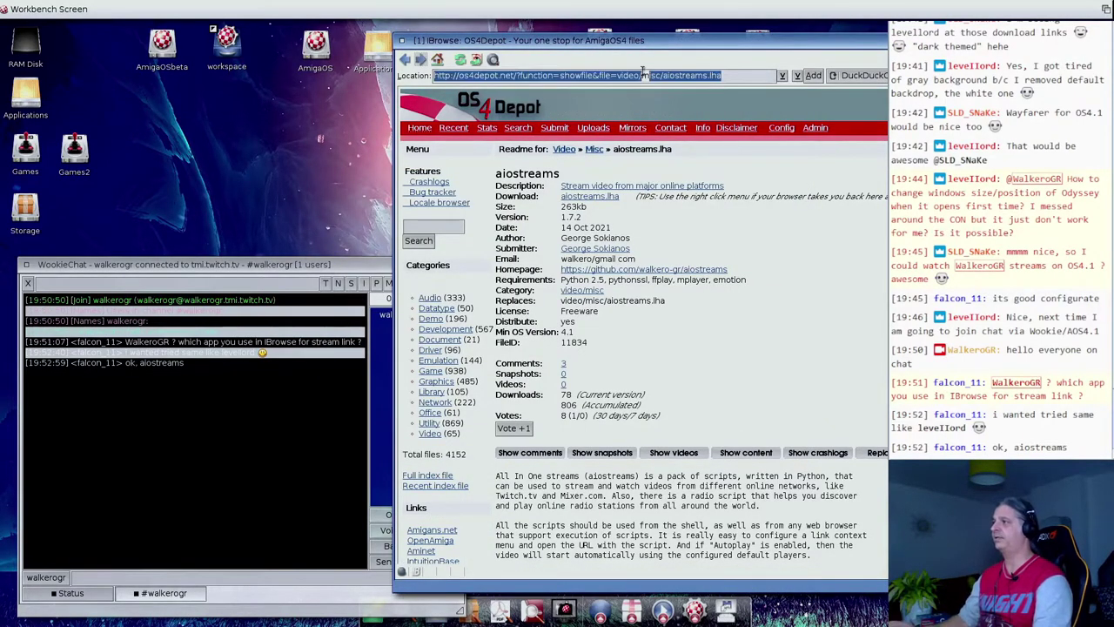
{"action": "type", "text": "aiostreams.amiga-projects.net/"}
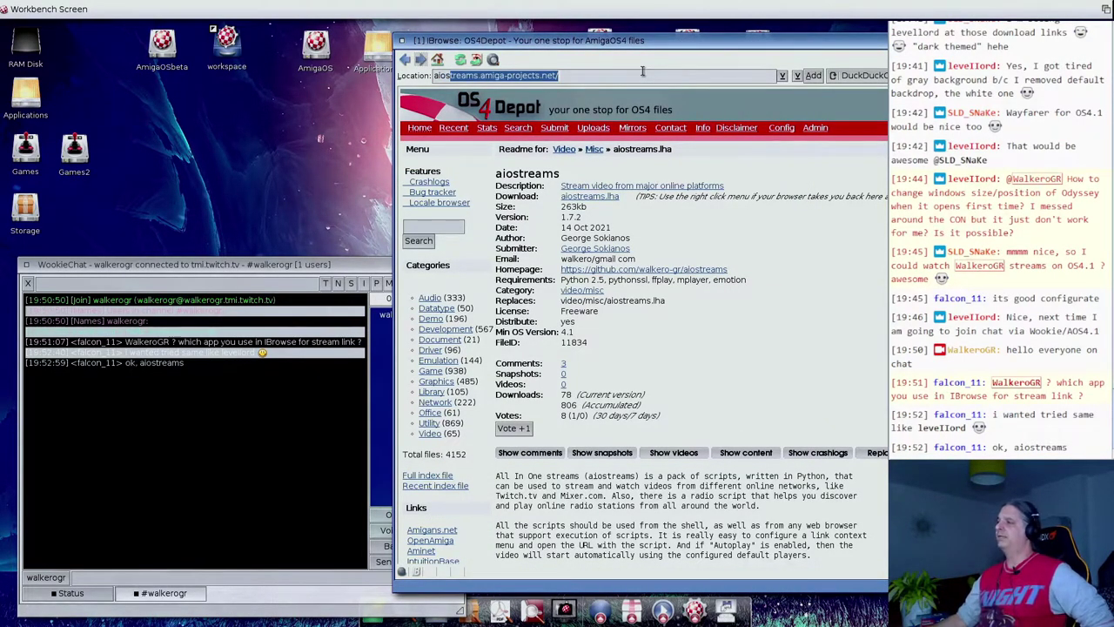
{"action": "key", "text": "Return"}
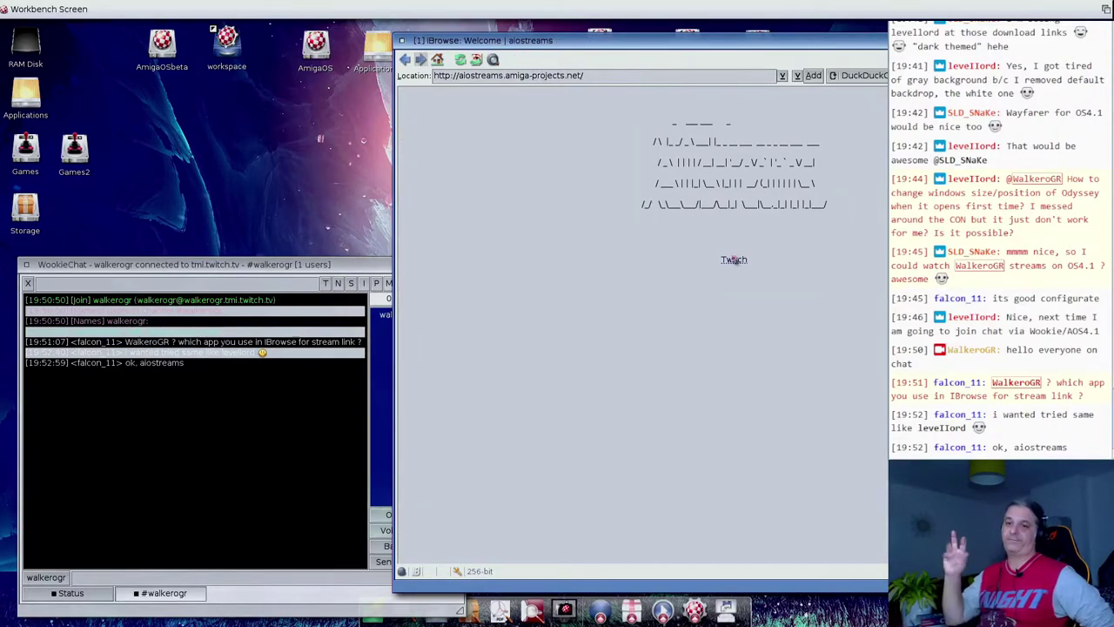
Step: Search aiostreams' Twitch section for amigabill and open AmigaBill's channel videos
{"action": "left_click", "coordinate": [734, 261]}
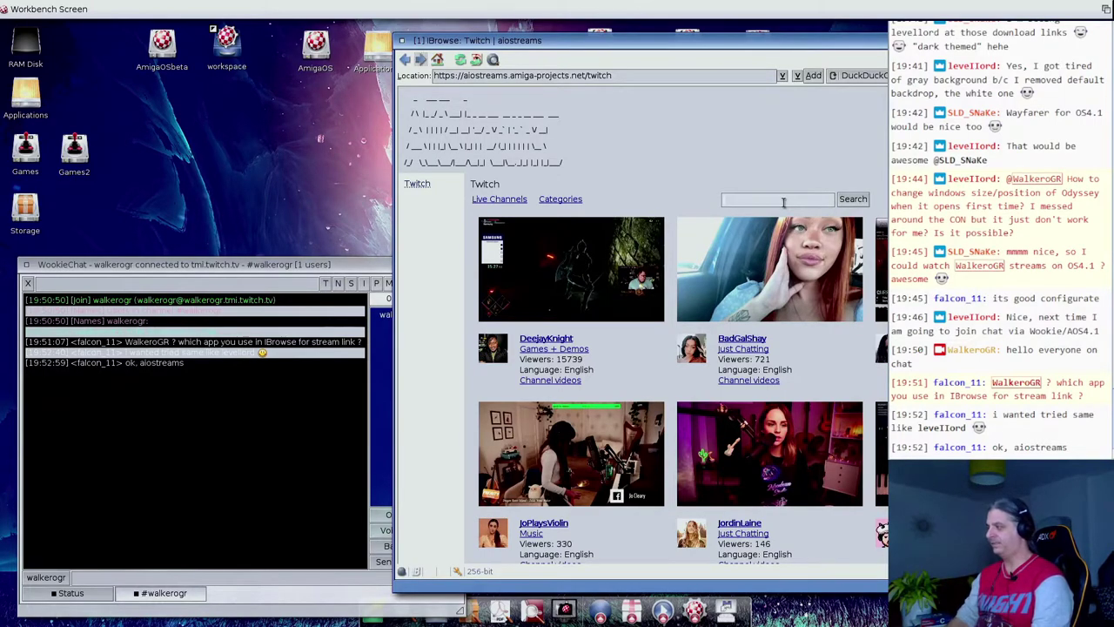
{"action": "type", "text": "amigabill"}
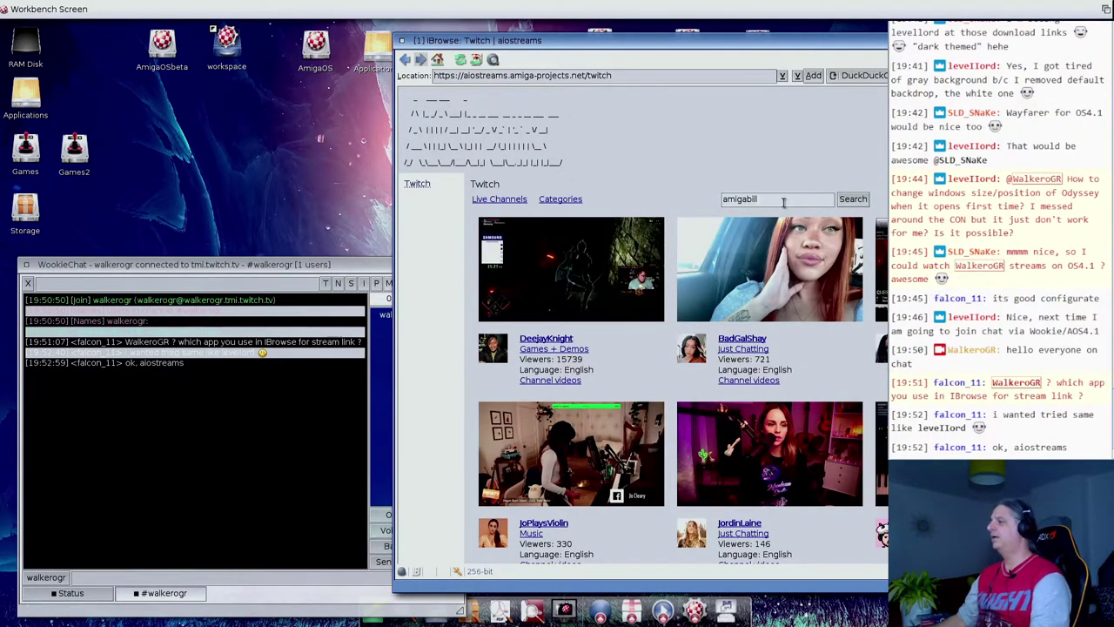
{"action": "key", "text": "Return"}
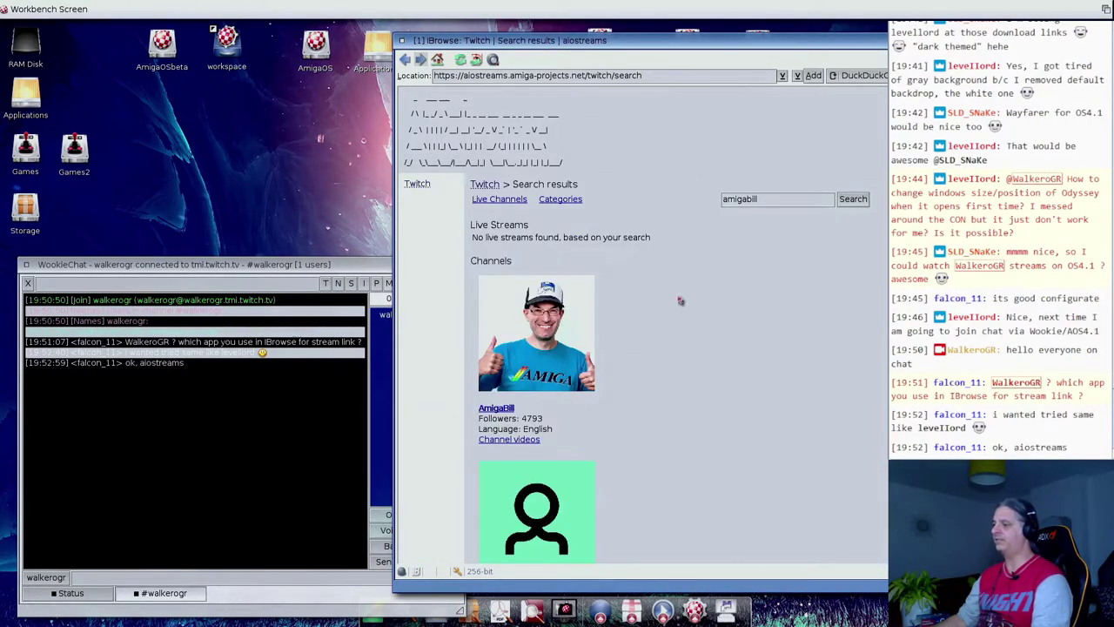
{"action": "left_click", "coordinate": [507, 439]}
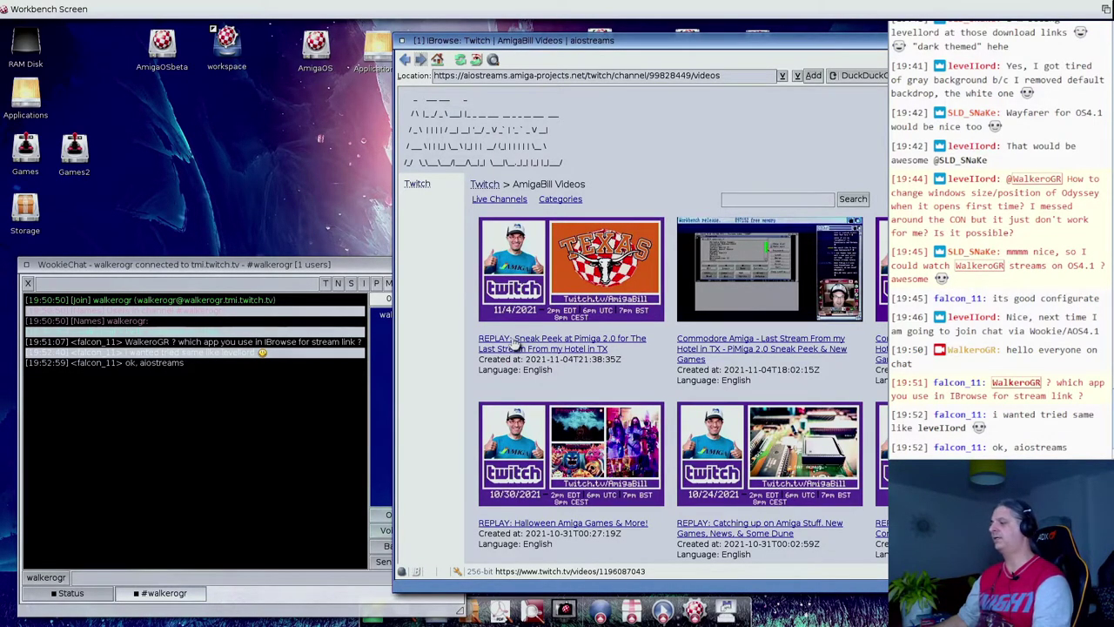
Step: Play the Pimiga 2.0 sneak-peek video in Emotion via aiostreams > Play Twitch, then close Emotion
{"action": "right_click", "coordinate": [515, 343]}
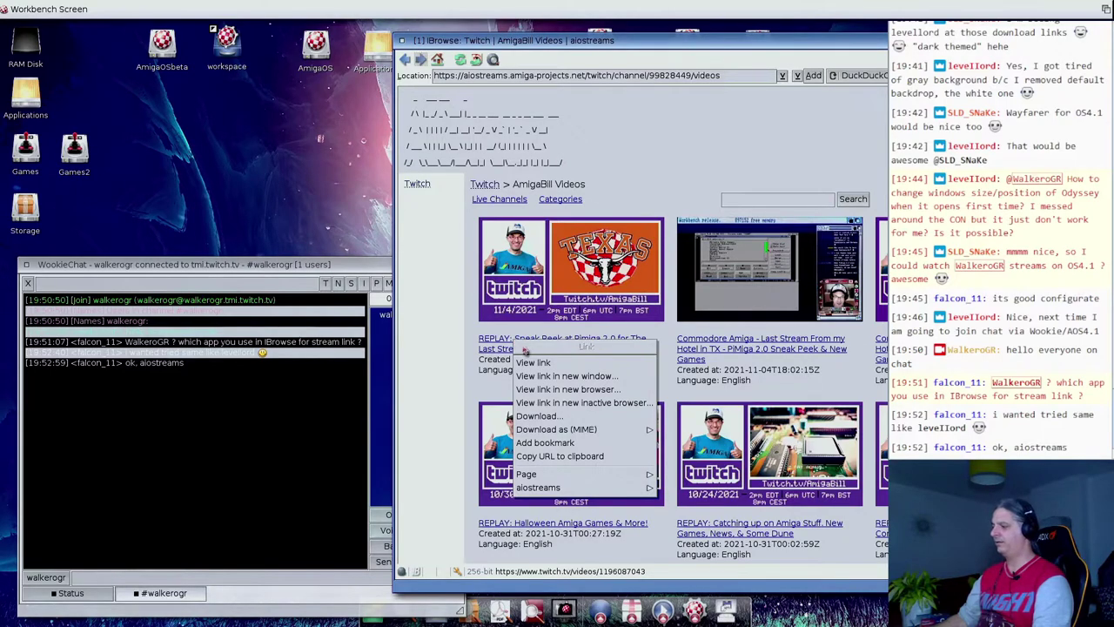
{"action": "mouse_move", "coordinate": [549, 487]}
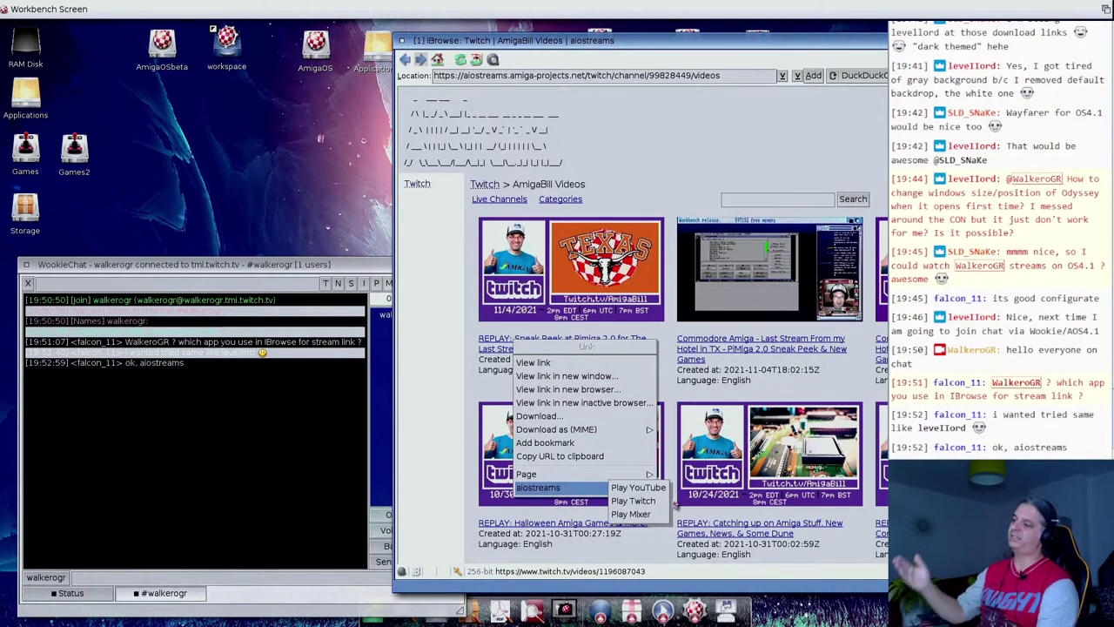
{"action": "left_click", "coordinate": [658, 501]}
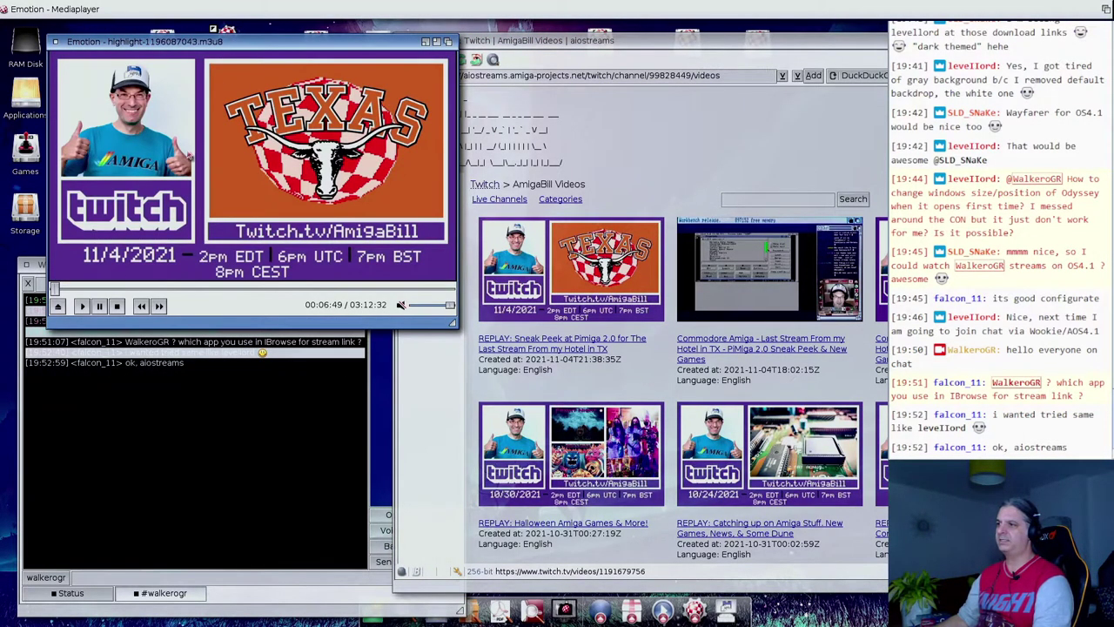
{"action": "right_click", "coordinate": [196, 176]}
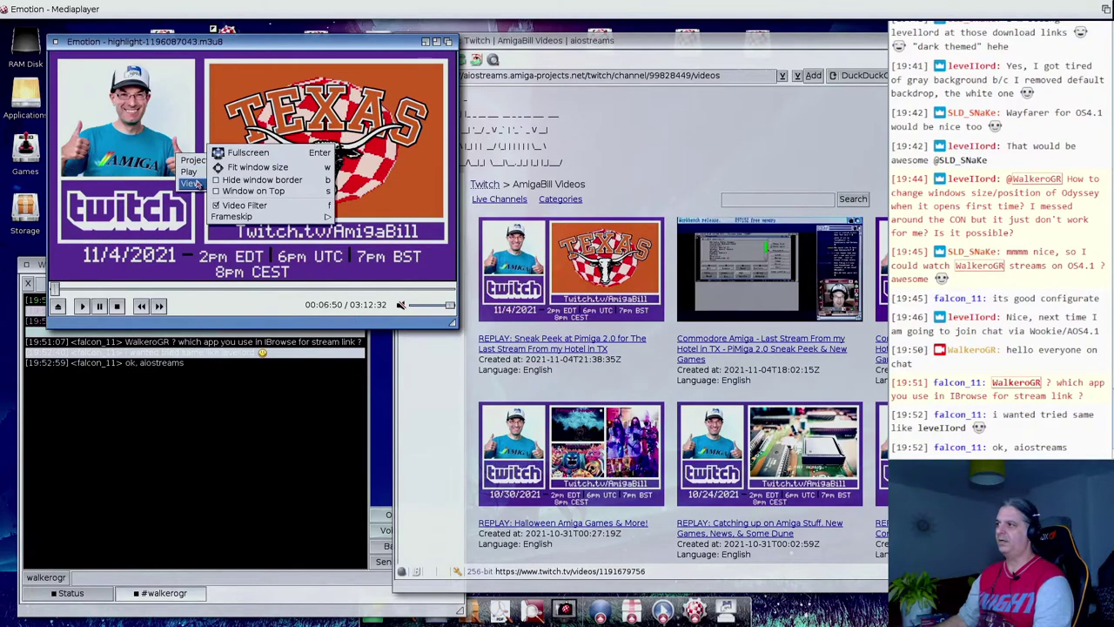
{"action": "mouse_move", "coordinate": [234, 202]}
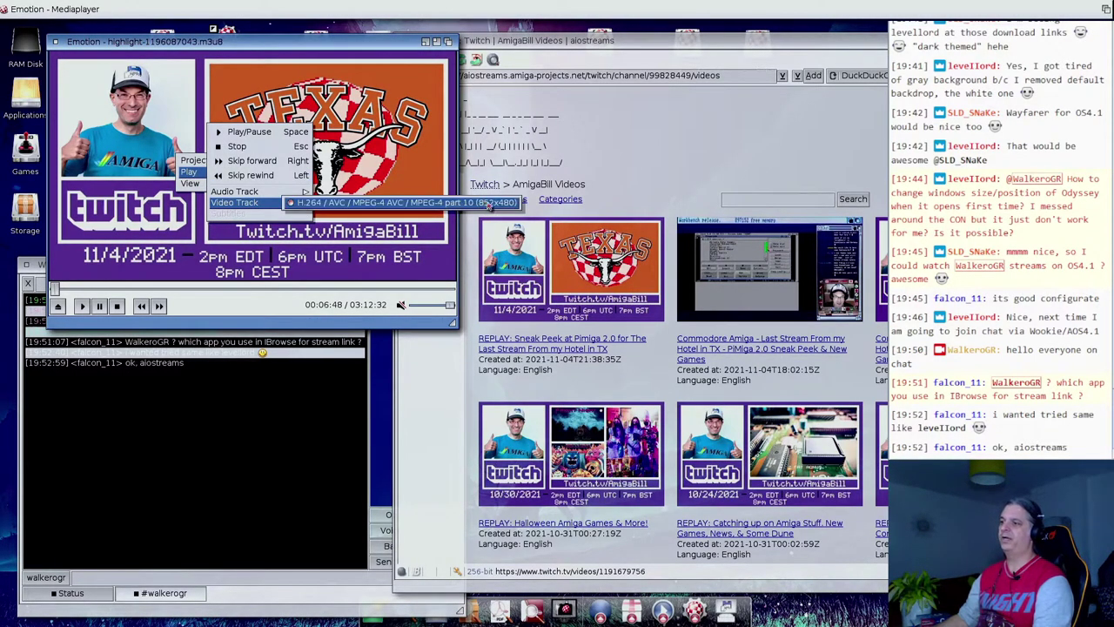
{"action": "left_click", "coordinate": [243, 322]}
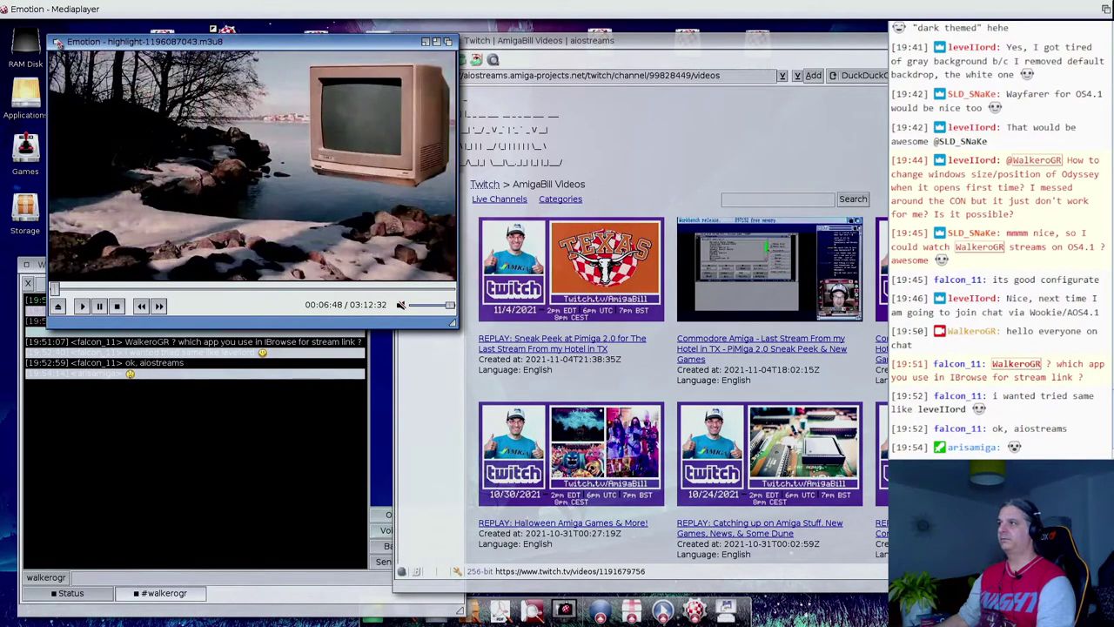
{"action": "left_click", "coordinate": [54, 42]}
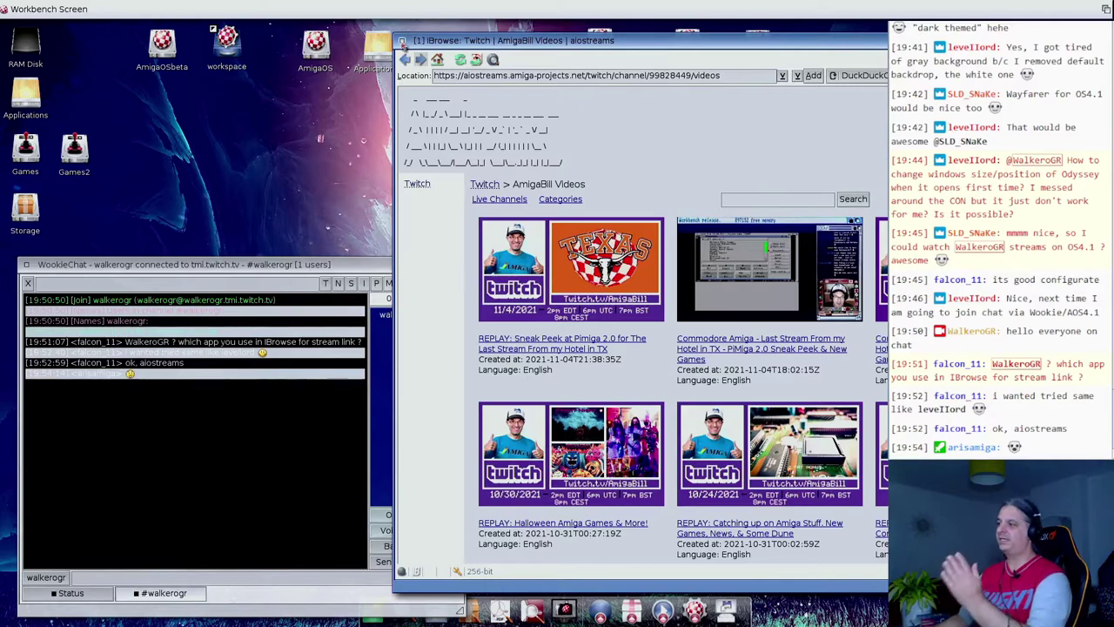
Step: Quit IBrowse with Quit, then close WookieChat and confirm with Yes
{"action": "left_click", "coordinate": [402, 40]}
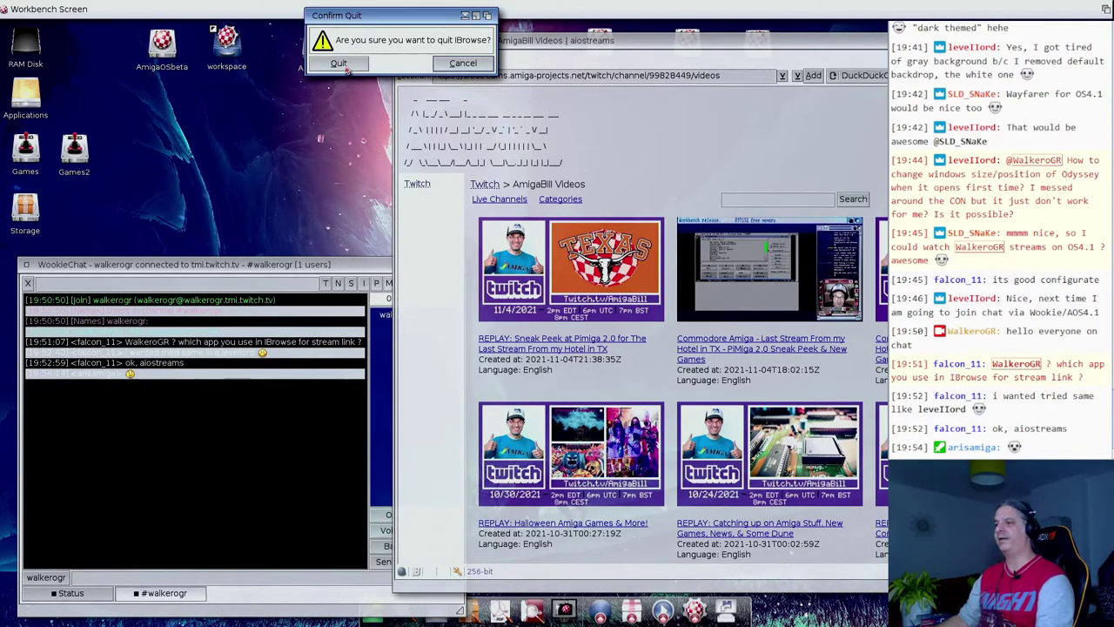
{"action": "left_click", "coordinate": [344, 66]}
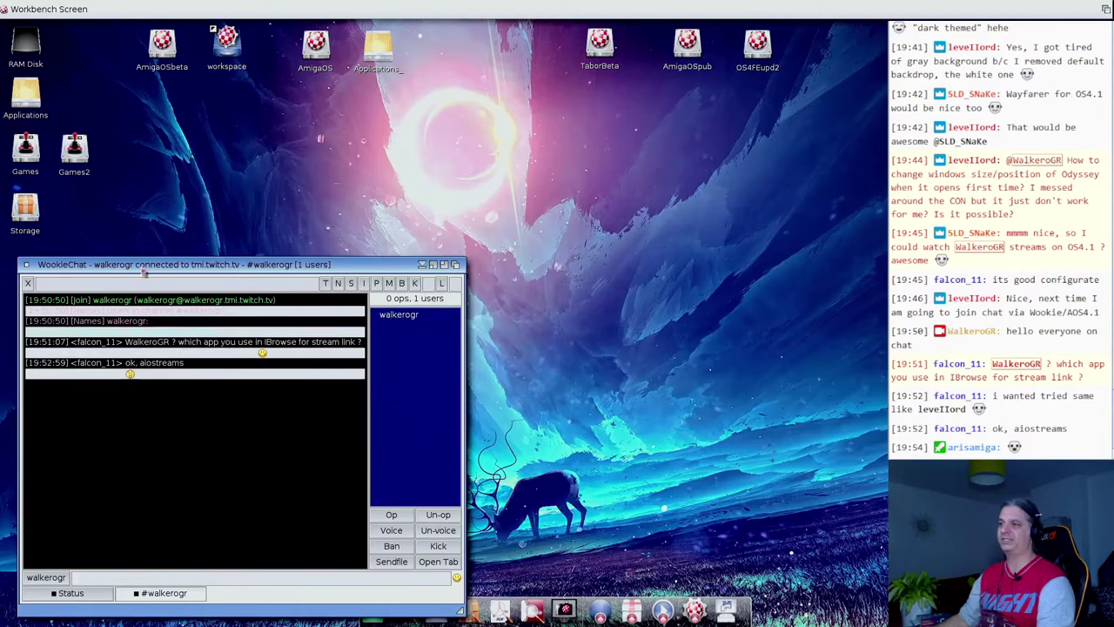
{"action": "left_click_drag", "start_coordinate": [144, 270], "coordinate": [198, 229]}
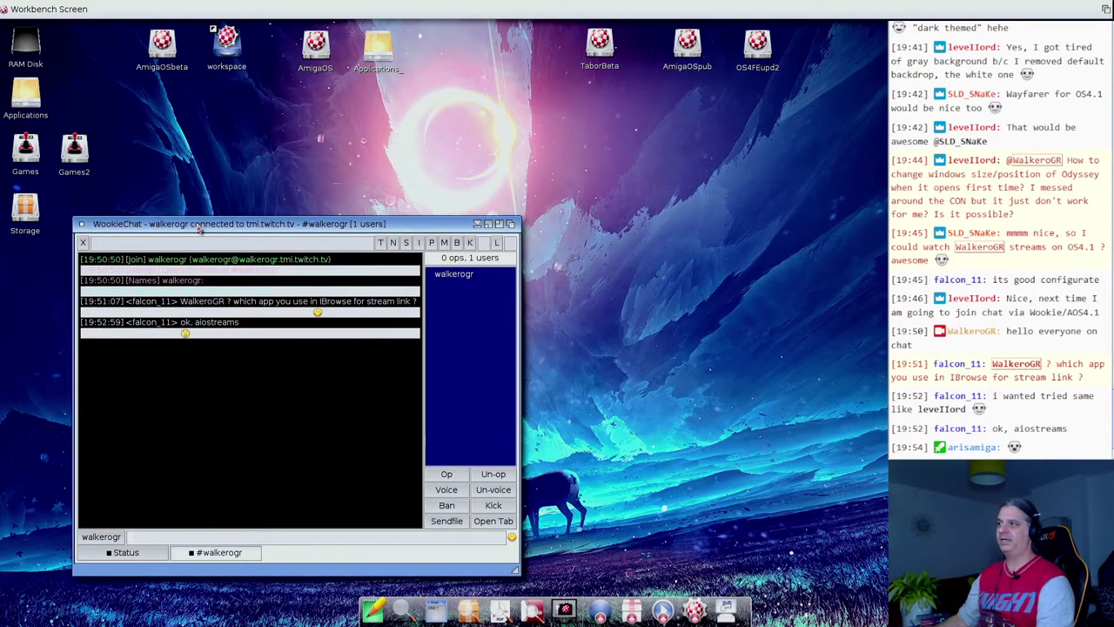
{"action": "left_click", "coordinate": [230, 191]}
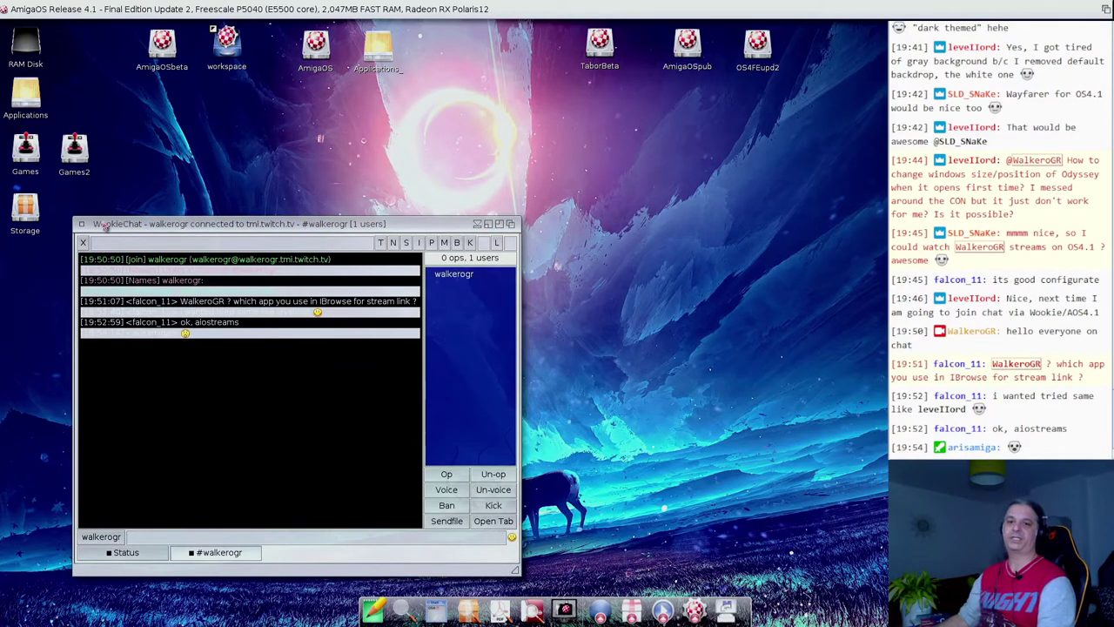
{"action": "left_click_drag", "start_coordinate": [105, 226], "coordinate": [114, 230]}
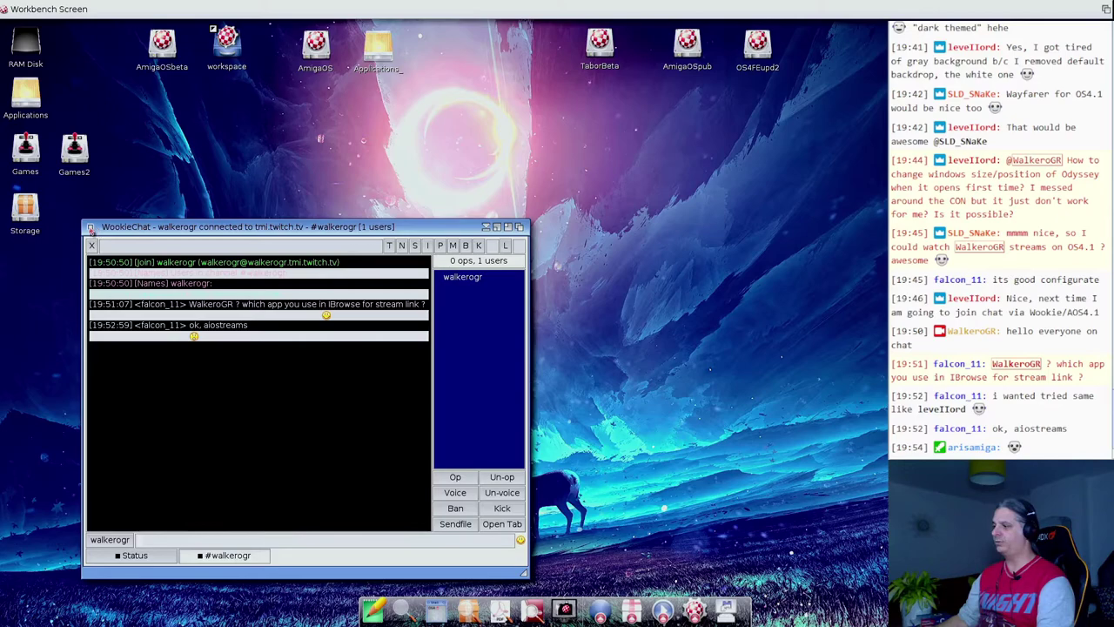
{"action": "left_click", "coordinate": [91, 227]}
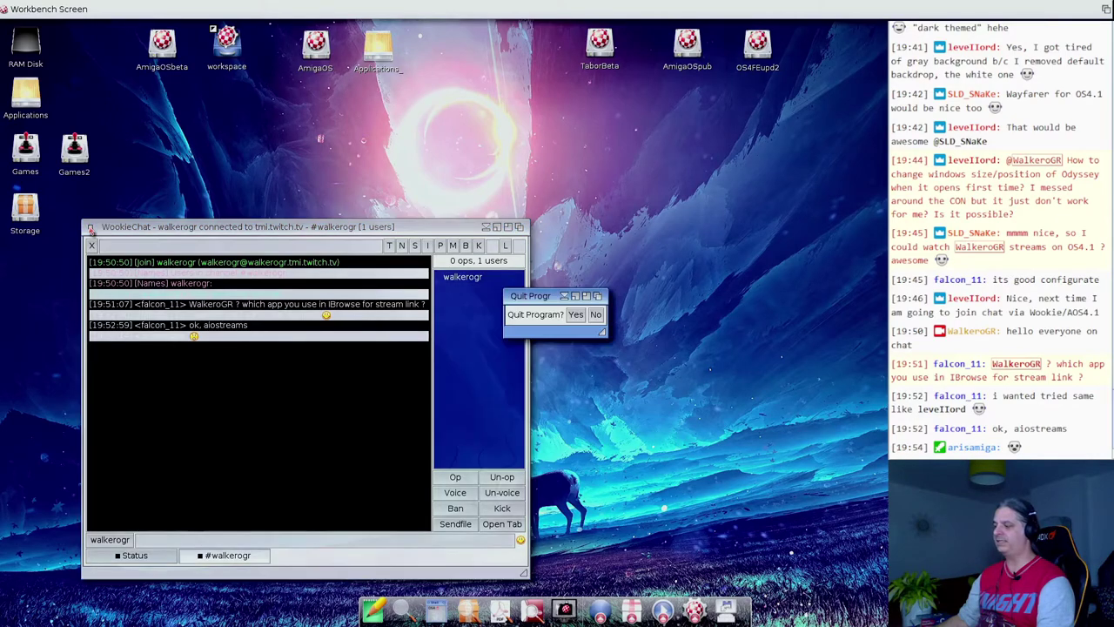
{"action": "left_click", "coordinate": [575, 314]}
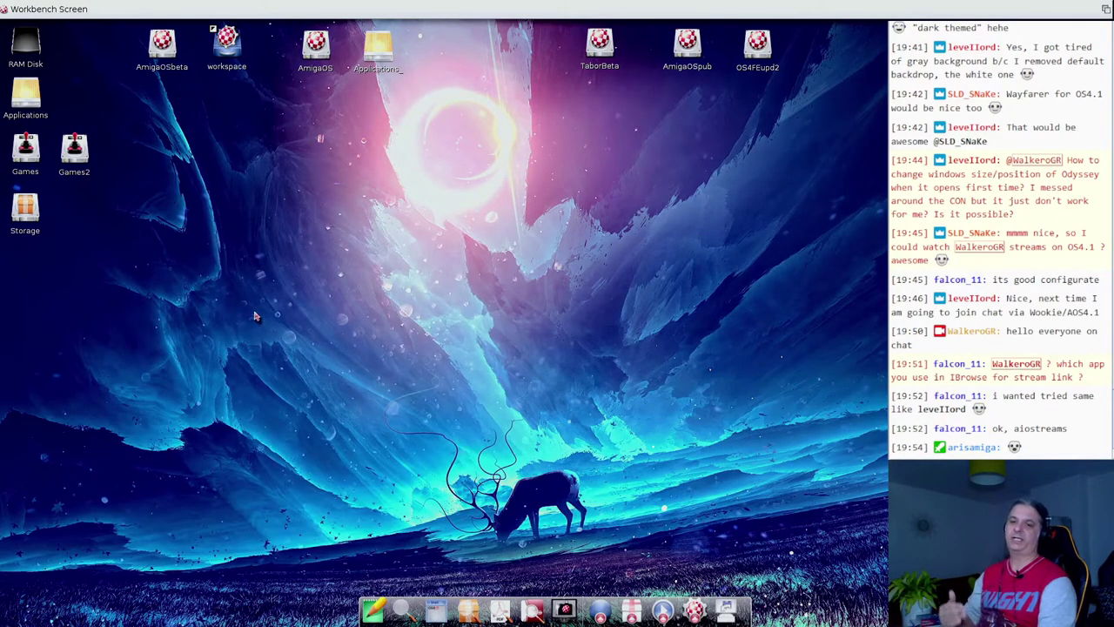